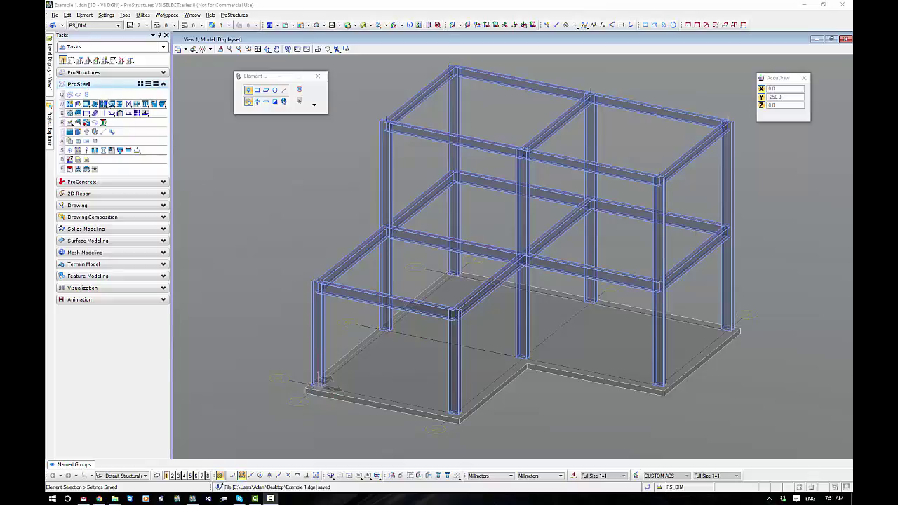
Start a single ShearPlate connection and pick the front-left corner 310UB40 beam
{"action": "left_click", "coordinate": [112, 104]}
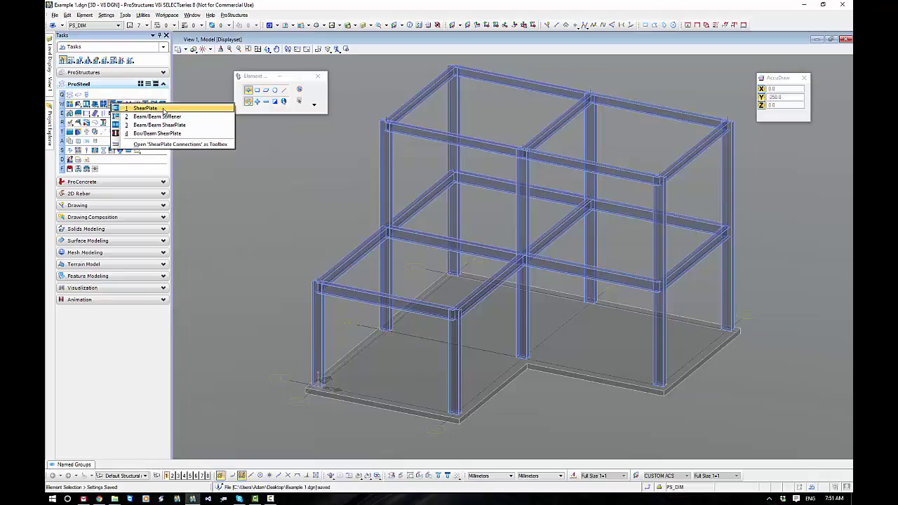
{"action": "left_click", "coordinate": [163, 110]}
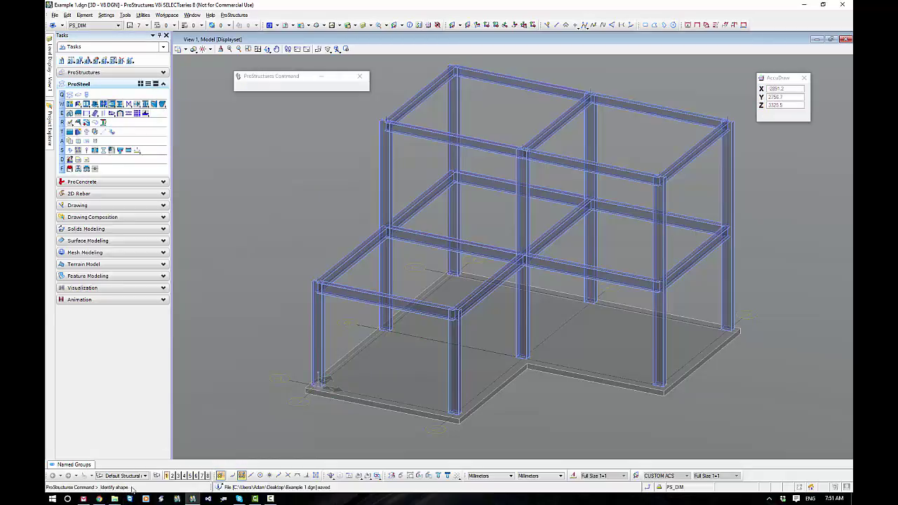
{"action": "scroll", "coordinate": [301, 281], "scroll_direction": "up", "scroll_amount": 5}
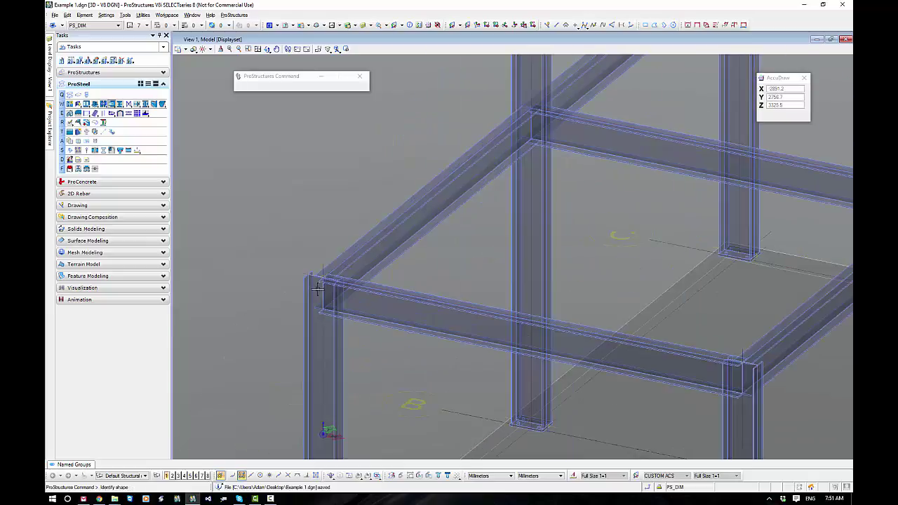
{"action": "left_click", "coordinate": [392, 344]}
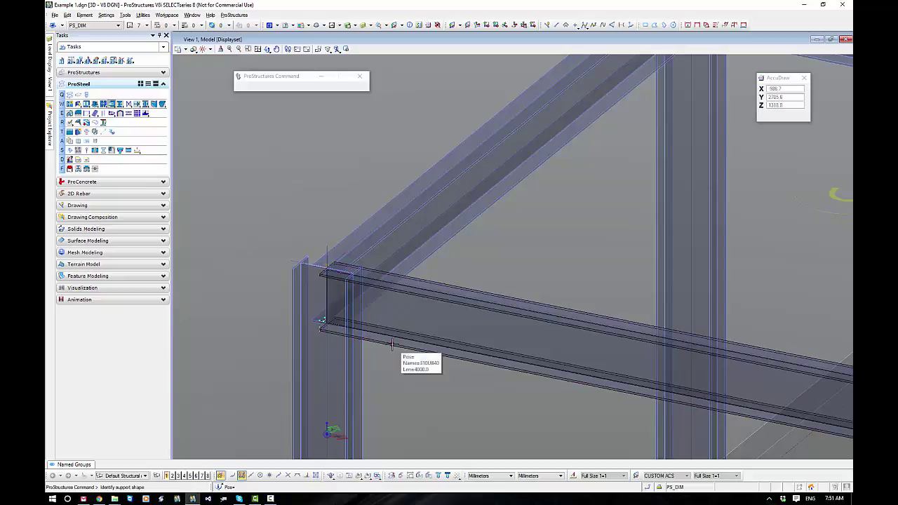
Pick the column to create the three-bolt shear plate, then expand the dialog illustration
{"action": "left_click", "coordinate": [347, 357]}
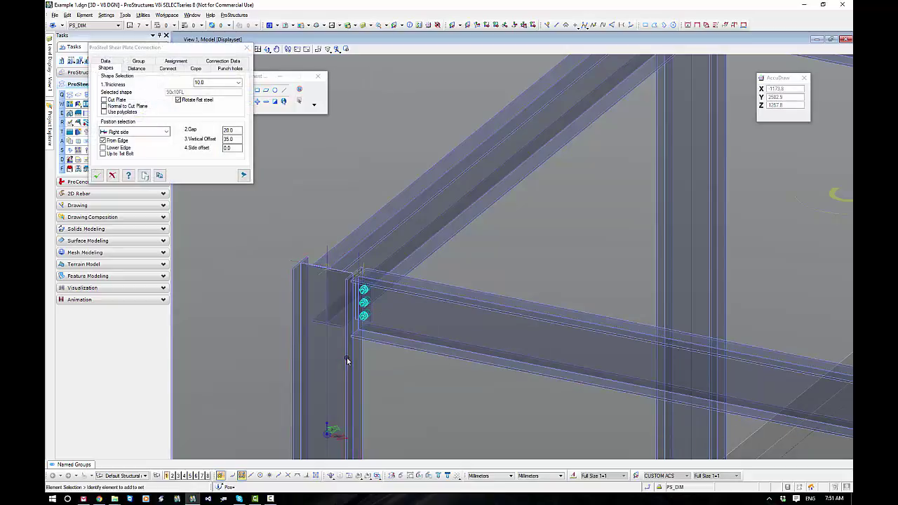
{"action": "scroll", "coordinate": [360, 317], "scroll_direction": "up", "scroll_amount": 5}
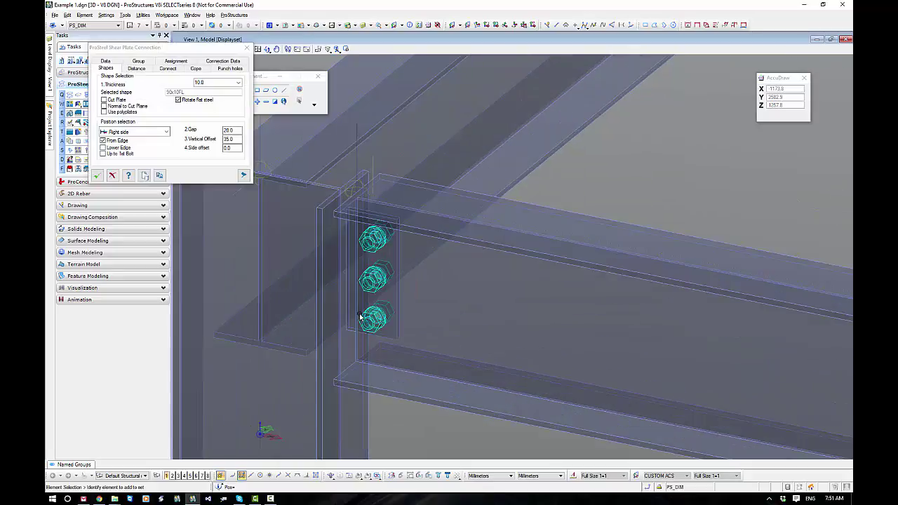
{"action": "middle_click_drag", "start_coordinate": [345, 365], "coordinate": [376, 324]}
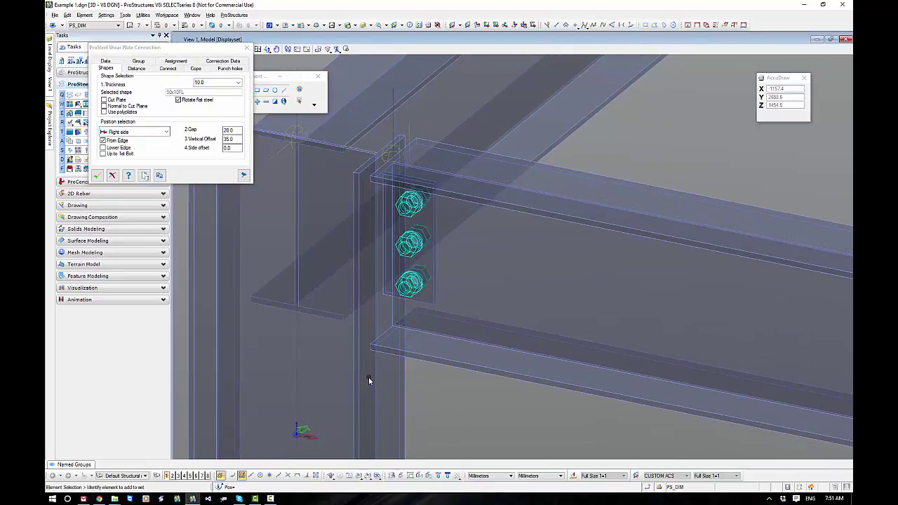
{"action": "middle_click_drag", "start_coordinate": [369, 377], "coordinate": [437, 333], "text": "shift"}
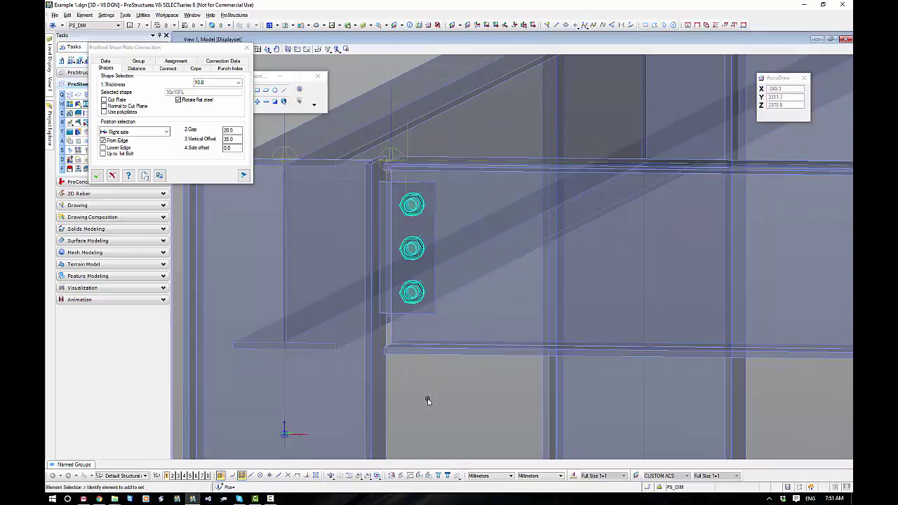
{"action": "left_click", "coordinate": [243, 175]}
{"action": "left_click_drag", "start_coordinate": [243, 47], "coordinate": [253, 91]}
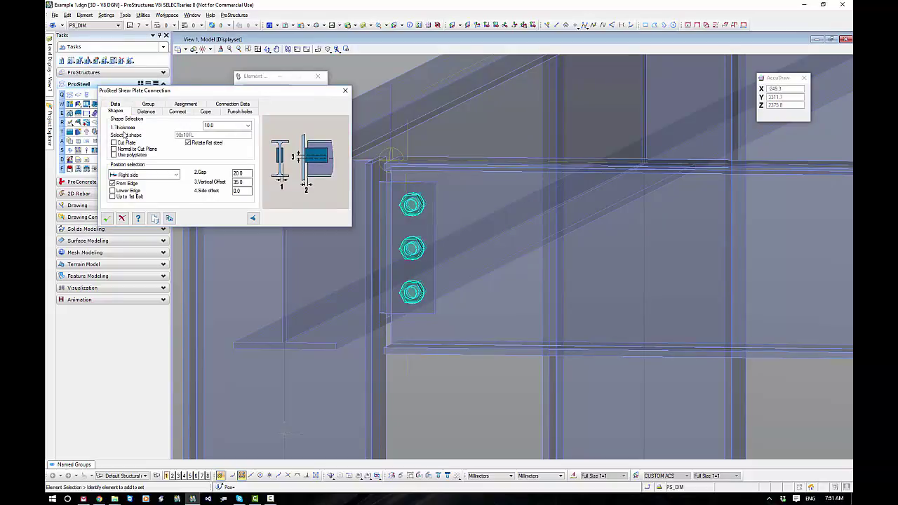
{"action": "left_click", "coordinate": [247, 125]}
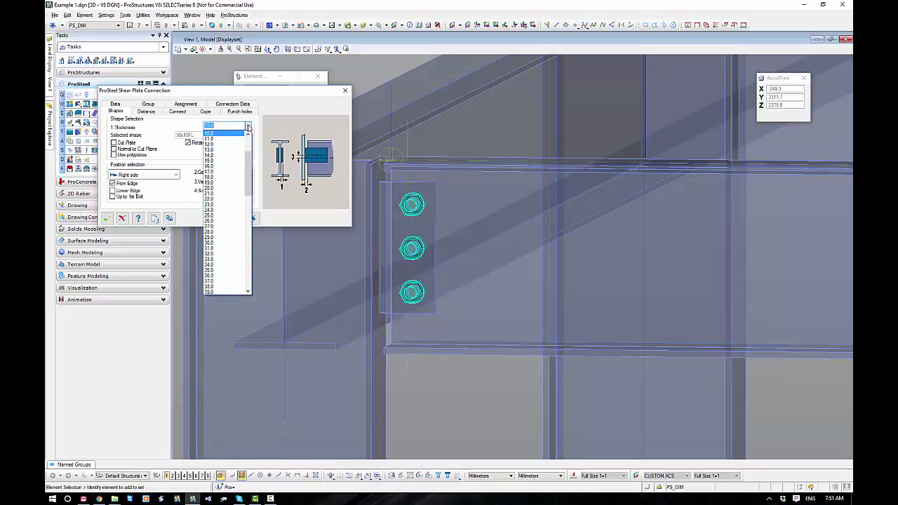
{"action": "left_click", "coordinate": [247, 126]}
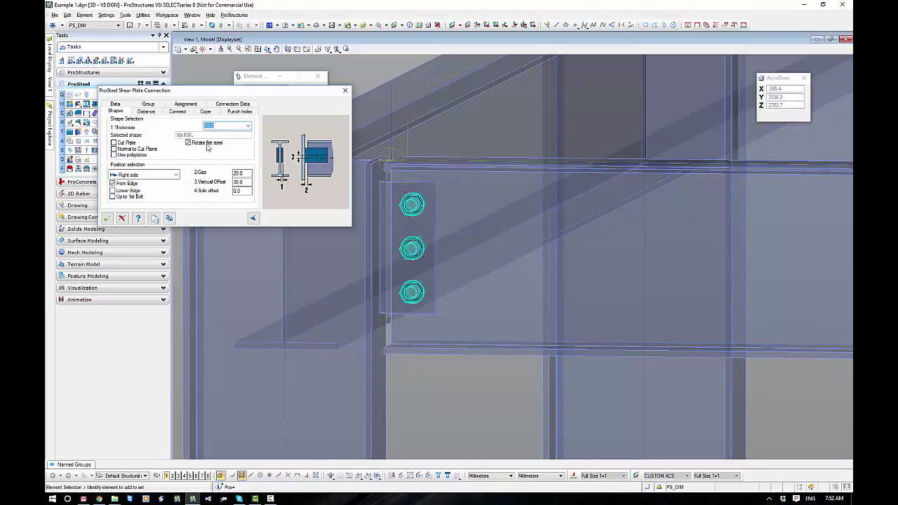
{"action": "left_click", "coordinate": [187, 143]}
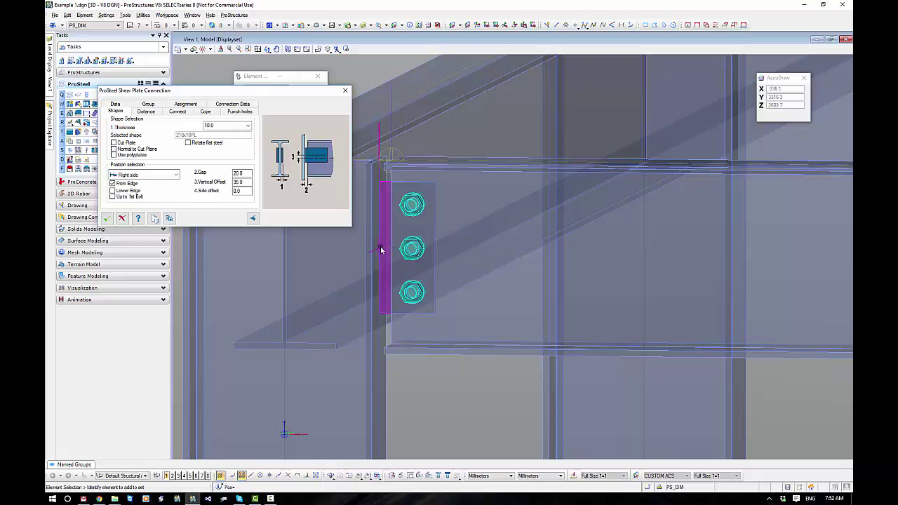
{"action": "left_click", "coordinate": [188, 143]}
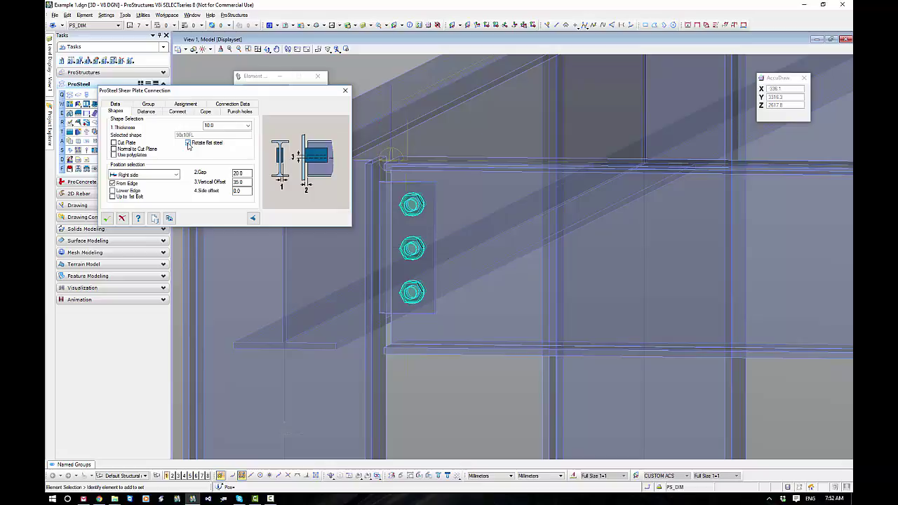
{"action": "left_click", "coordinate": [188, 143]}
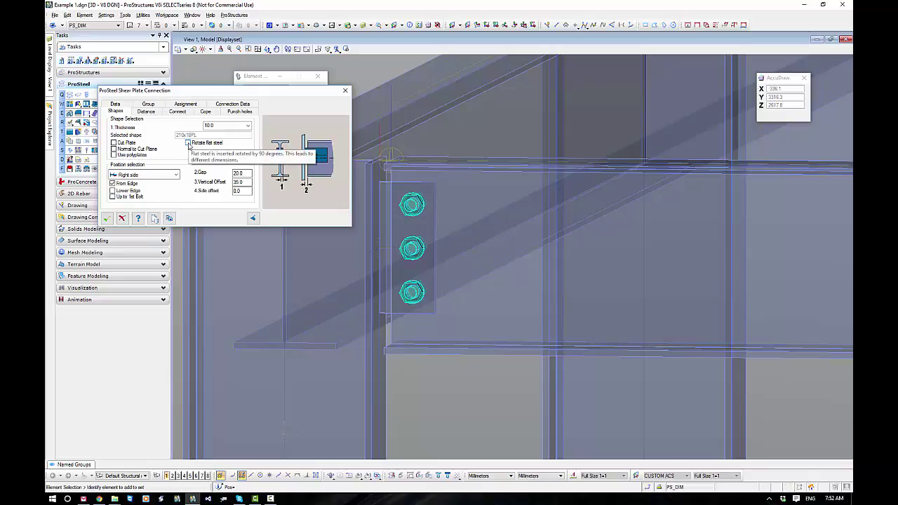
{"action": "left_click", "coordinate": [188, 143]}
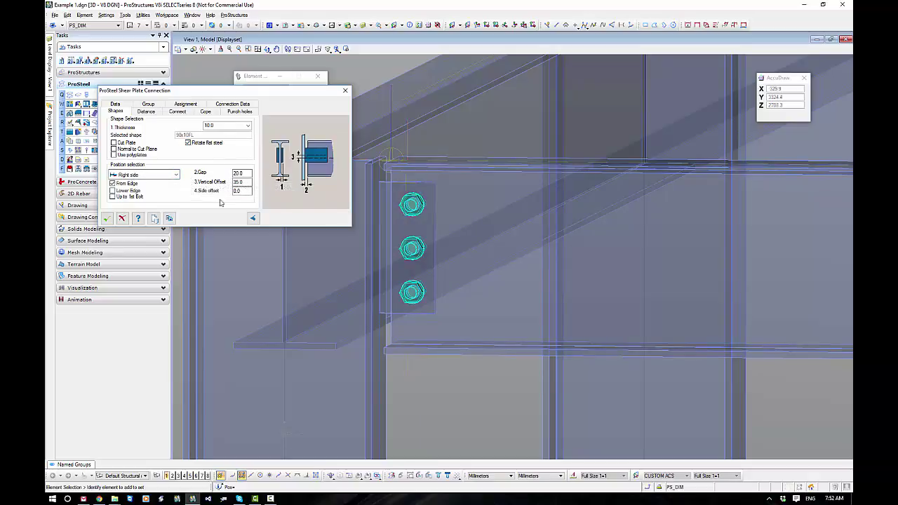
{"action": "left_click", "coordinate": [176, 174]}
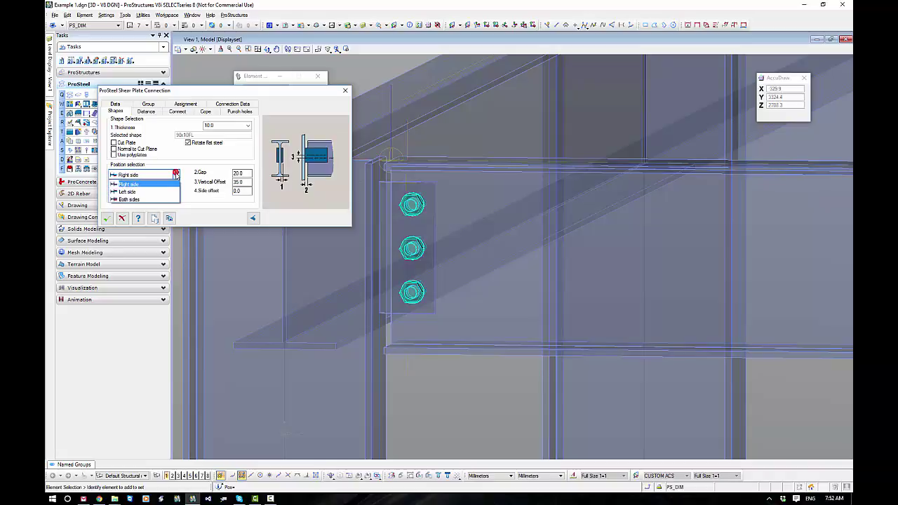
{"action": "left_click", "coordinate": [128, 192]}
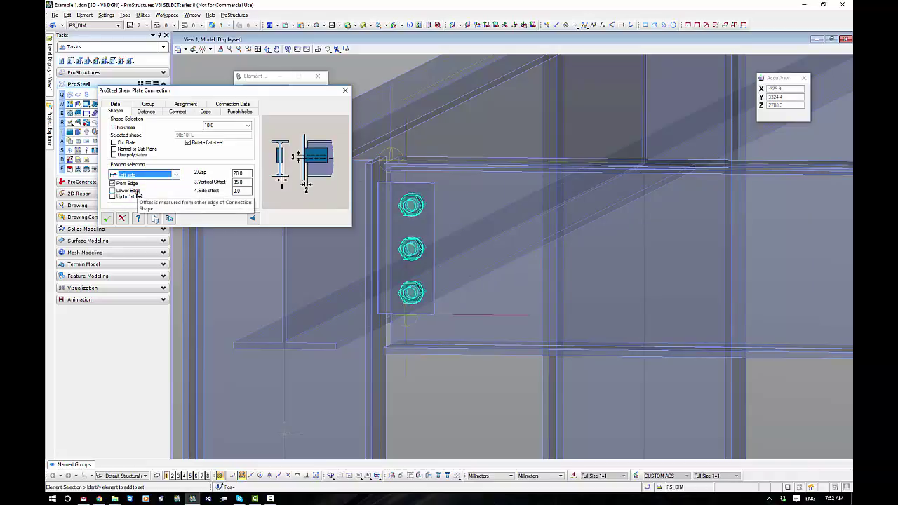
{"action": "left_click", "coordinate": [137, 175]}
{"action": "left_click", "coordinate": [136, 184]}
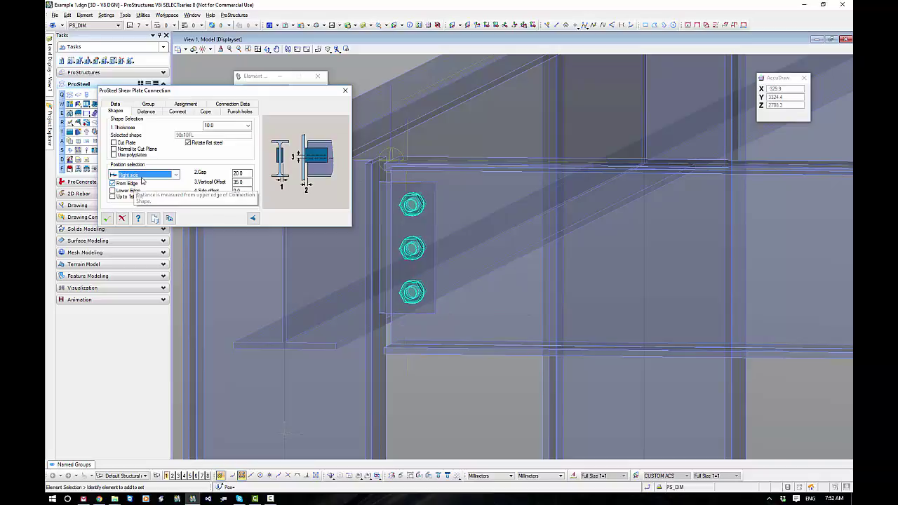
{"action": "left_click", "coordinate": [144, 175]}
{"action": "left_click", "coordinate": [131, 194]}
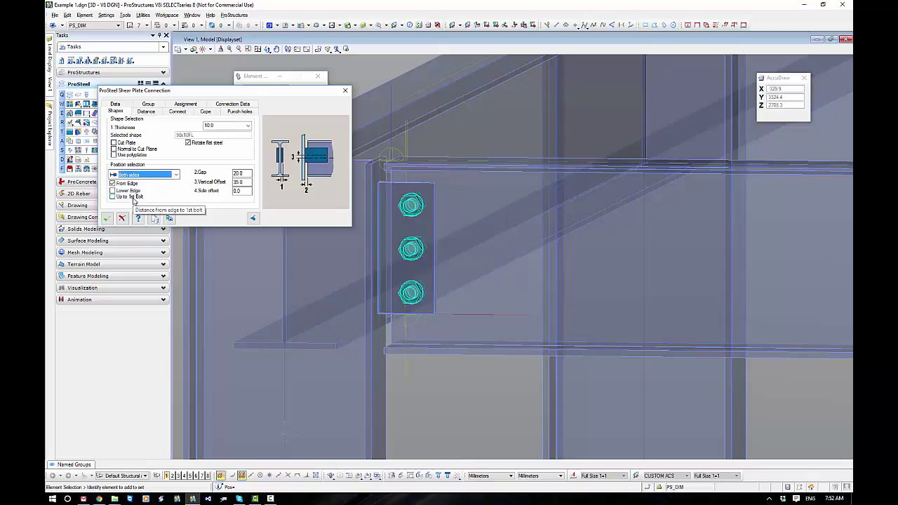
{"action": "mouse_move", "coordinate": [456, 176]}
{"action": "middle_mouse_down", "text": "shift"}
{"action": "mouse_move", "coordinate": [464, 164]}
{"action": "mouse_move", "coordinate": [451, 178]}
{"action": "mouse_move", "coordinate": [465, 178]}
{"action": "middle_mouse_up", "text": "shift"}
{"action": "scroll", "coordinate": [386, 235], "scroll_direction": "up", "scroll_amount": 4}
{"action": "middle_click_drag", "start_coordinate": [386, 240], "coordinate": [456, 187]}
{"action": "scroll", "coordinate": [456, 187], "scroll_direction": "down", "scroll_amount": 2}
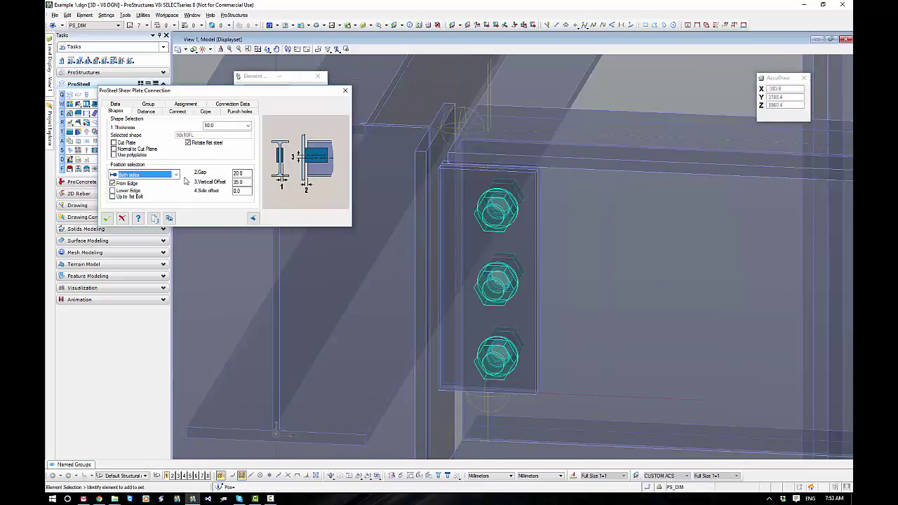
{"action": "left_click", "coordinate": [176, 174]}
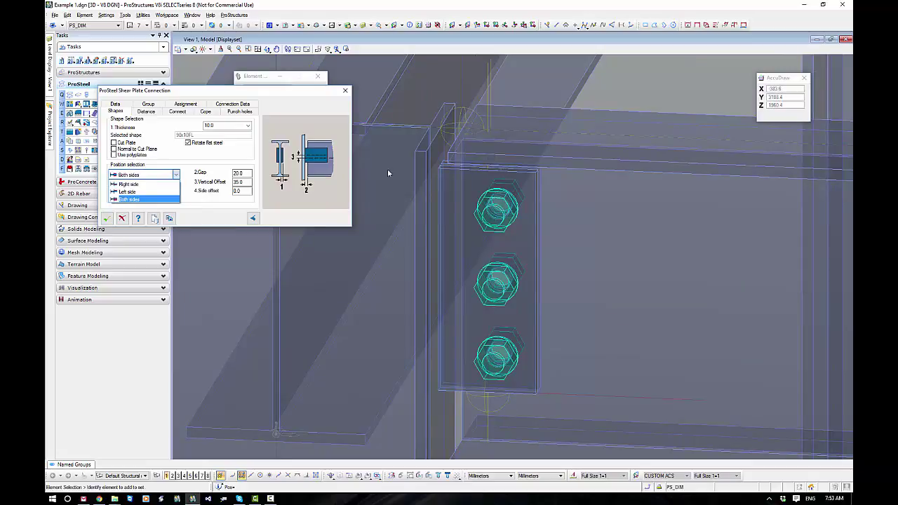
{"action": "left_click", "coordinate": [143, 191]}
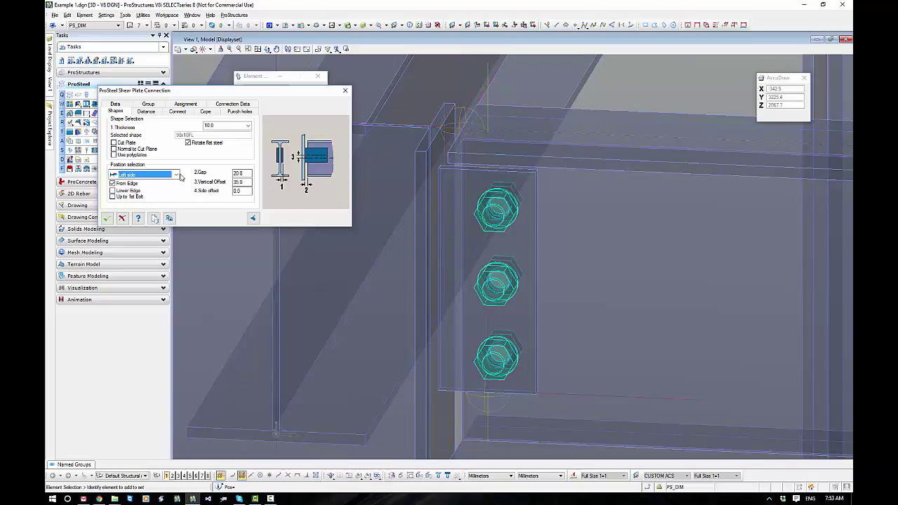
{"action": "left_click", "coordinate": [176, 175]}
{"action": "left_click", "coordinate": [130, 184]}
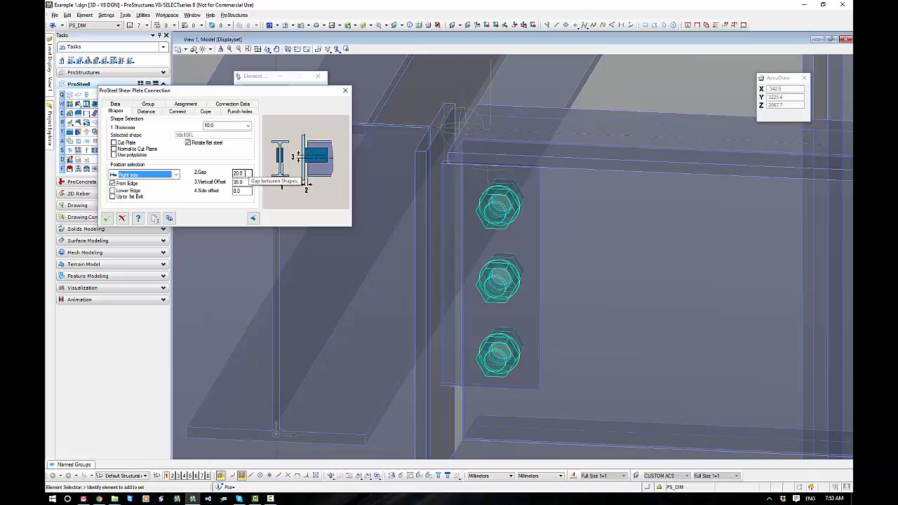
{"action": "left_click", "coordinate": [246, 182]}
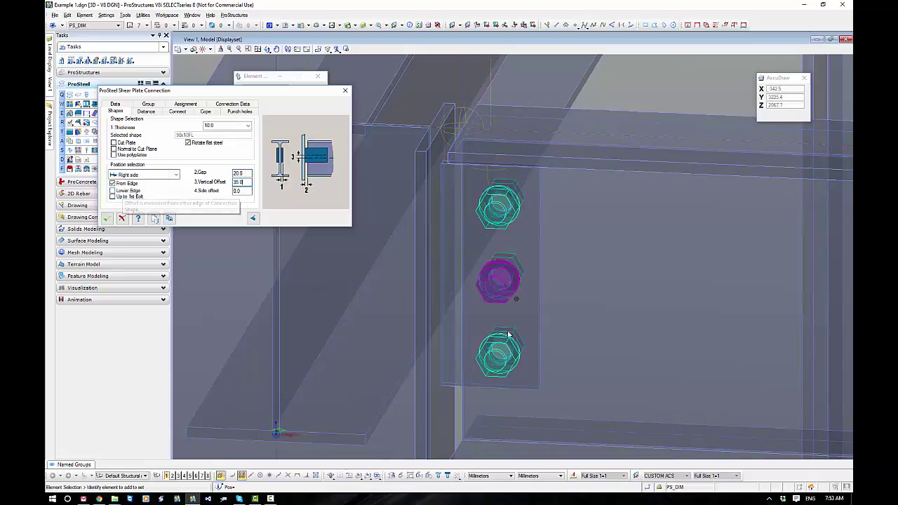
View the connection front-on via the axis and set Vertical Offset to 0.0
{"action": "left_click", "coordinate": [358, 476]}
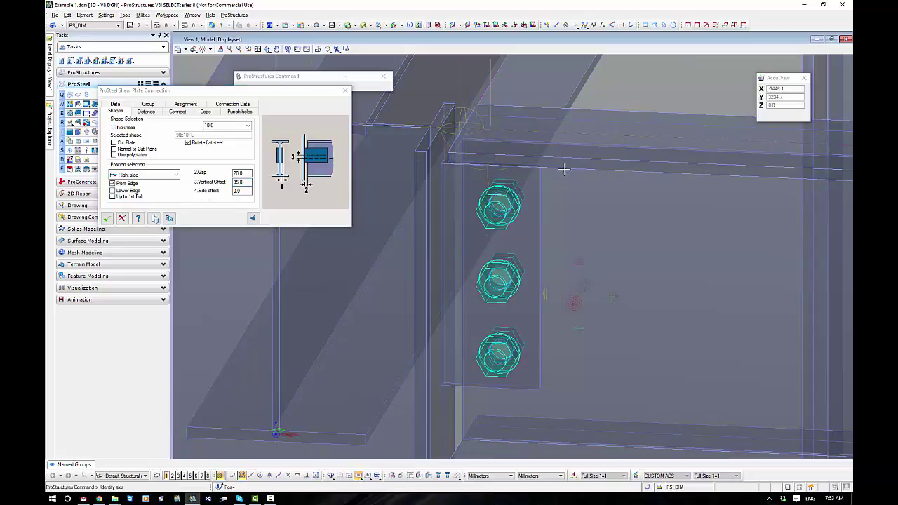
{"action": "left_click", "coordinate": [574, 306]}
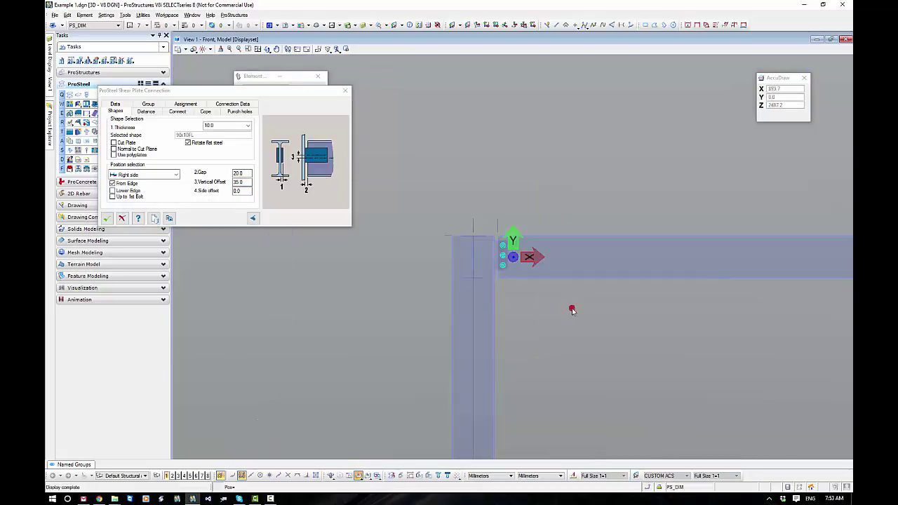
{"action": "scroll", "coordinate": [510, 255], "scroll_direction": "up", "scroll_amount": 6}
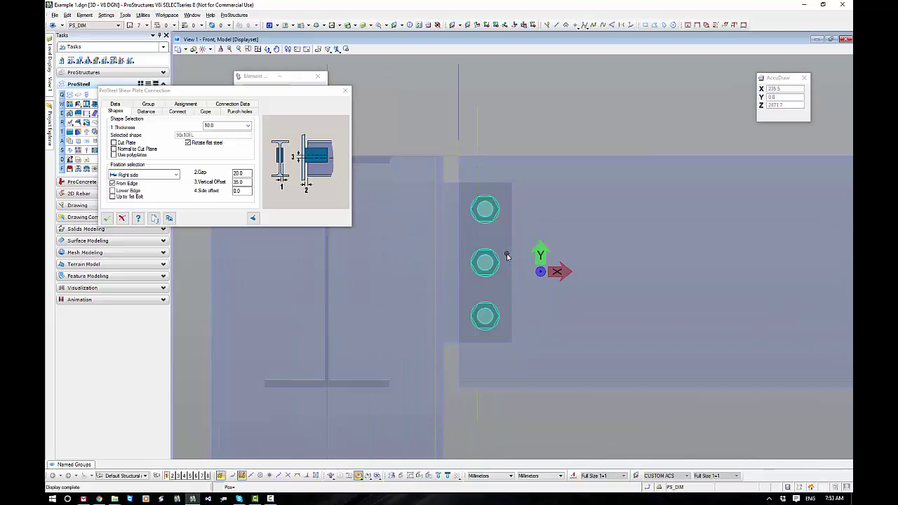
{"action": "scroll", "coordinate": [508, 256], "scroll_direction": "up", "scroll_amount": 2}
{"action": "scroll", "coordinate": [501, 259], "scroll_direction": "down", "scroll_amount": 2}
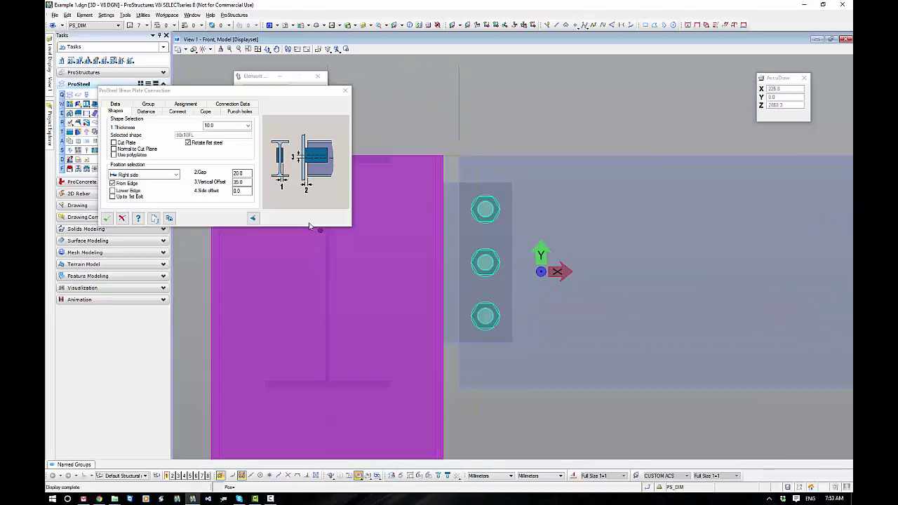
{"action": "double_click", "coordinate": [246, 182]}
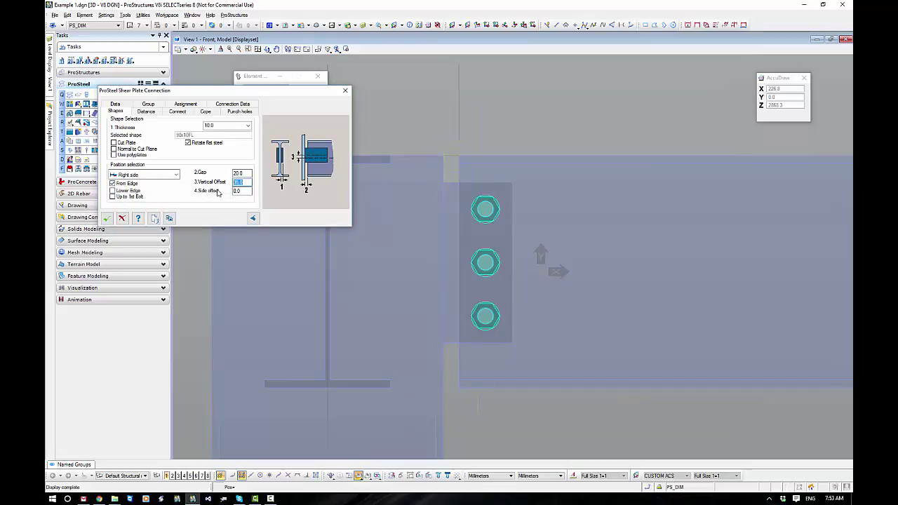
{"action": "type", "text": "0"}
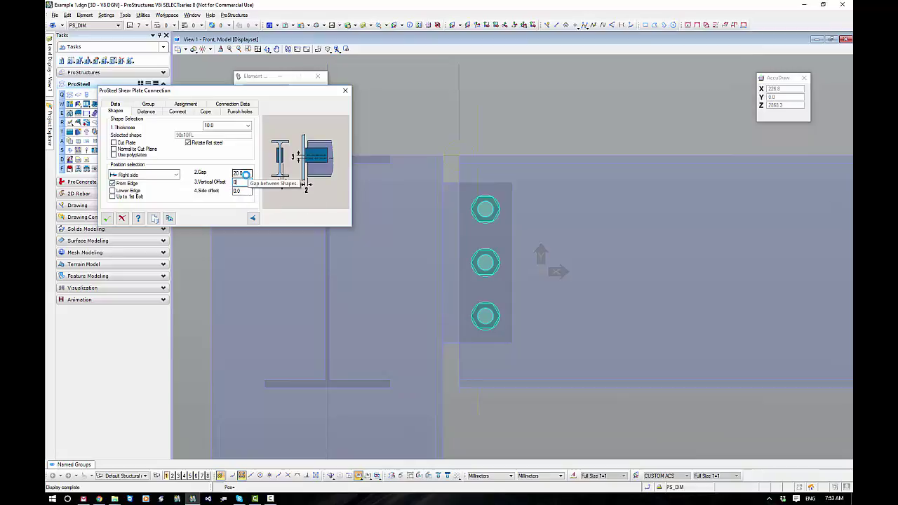
{"action": "key", "text": "Return"}
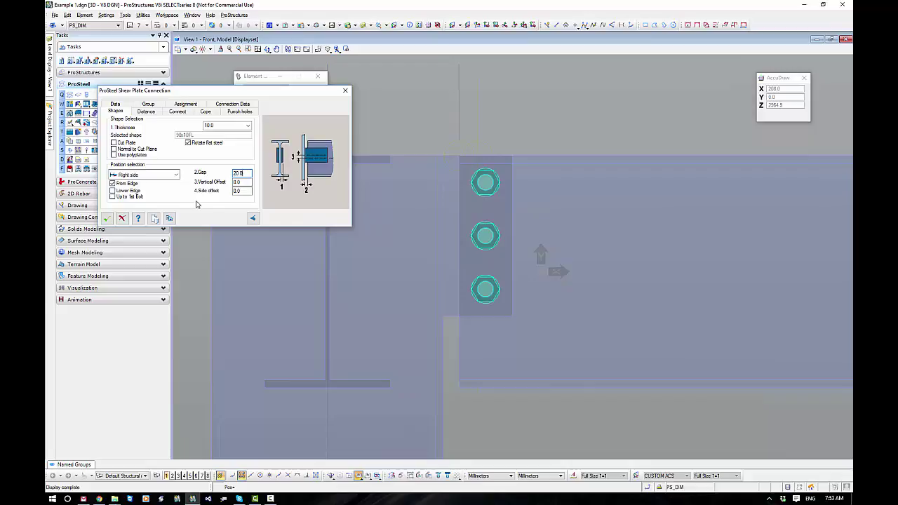
{"action": "left_click", "coordinate": [112, 184]}
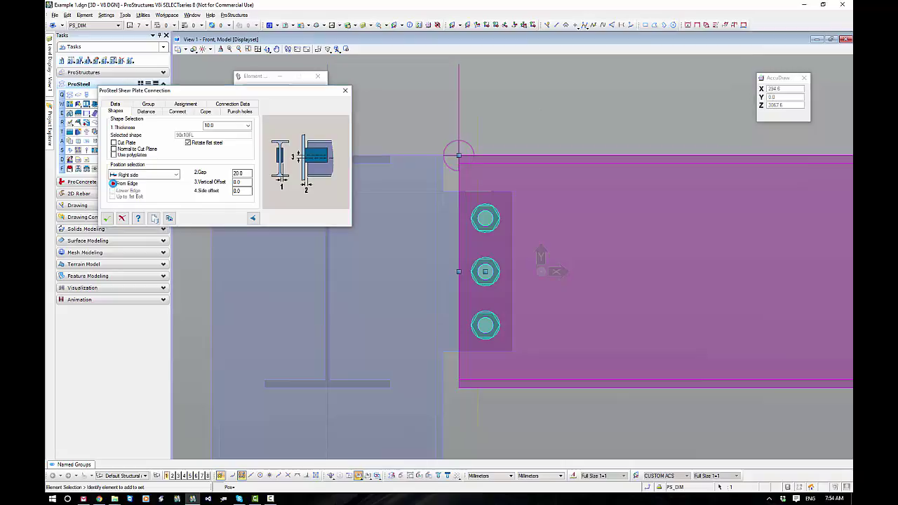
{"action": "left_click", "coordinate": [112, 183]}
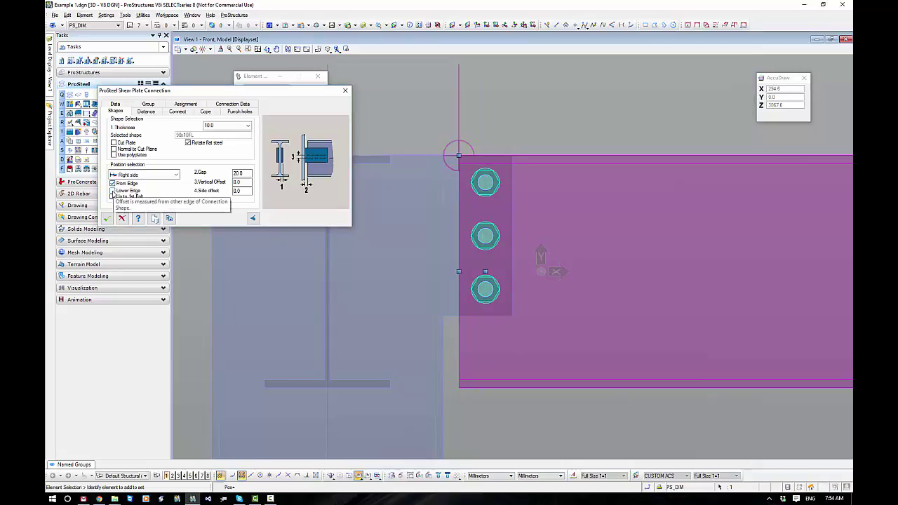
{"action": "left_click", "coordinate": [113, 190]}
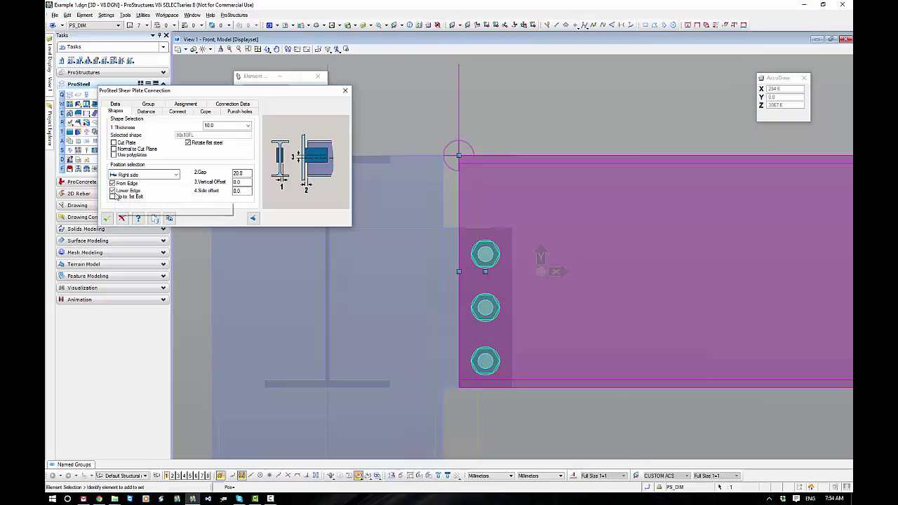
{"action": "left_click", "coordinate": [113, 190]}
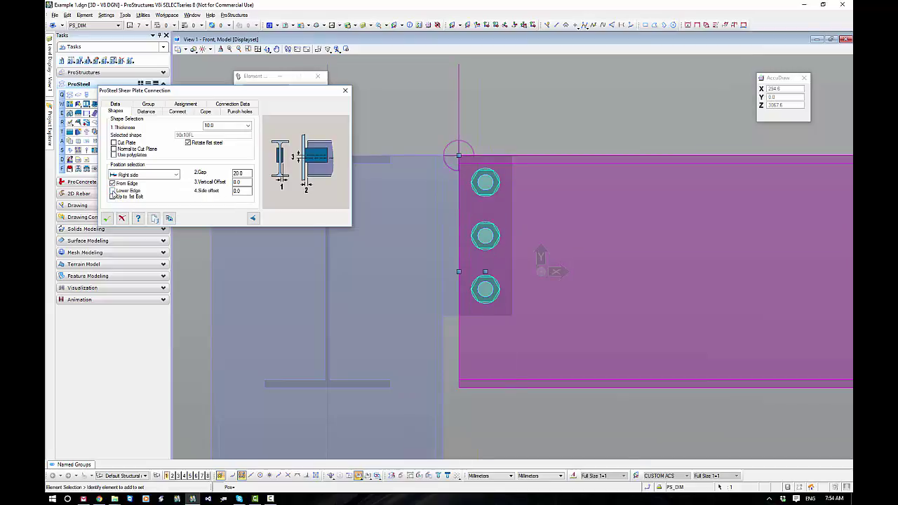
{"action": "left_click", "coordinate": [112, 197]}
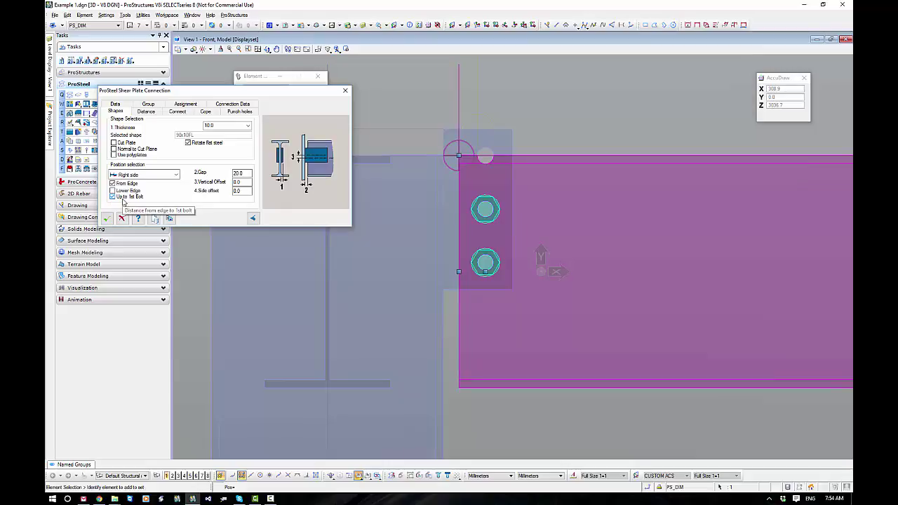
{"action": "left_click", "coordinate": [123, 200]}
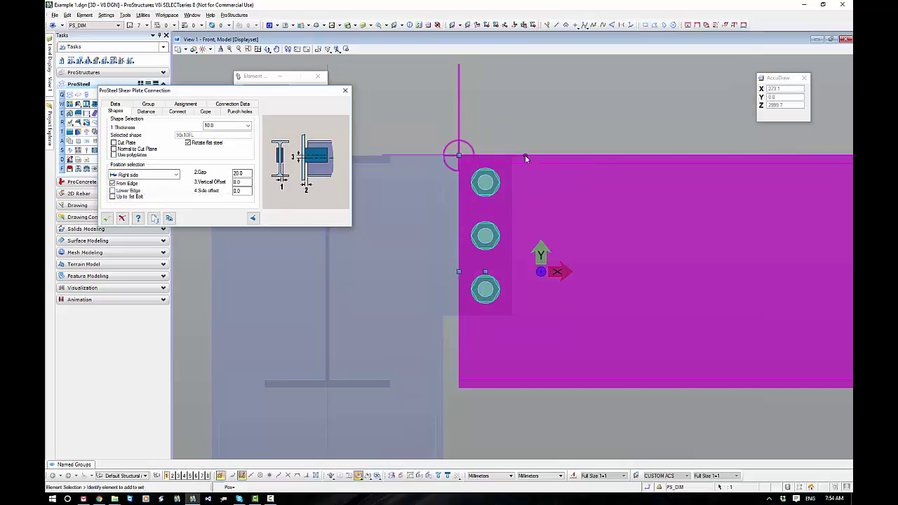
Change the shear plate's Vertical Offset to 35 to lower the plate and bolts
{"action": "left_click", "coordinate": [544, 186]}
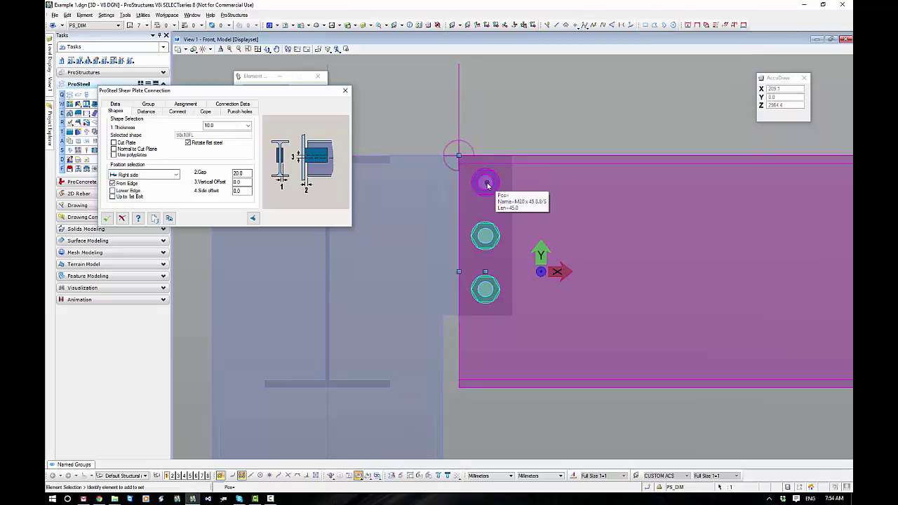
{"action": "double_click", "coordinate": [237, 182]}
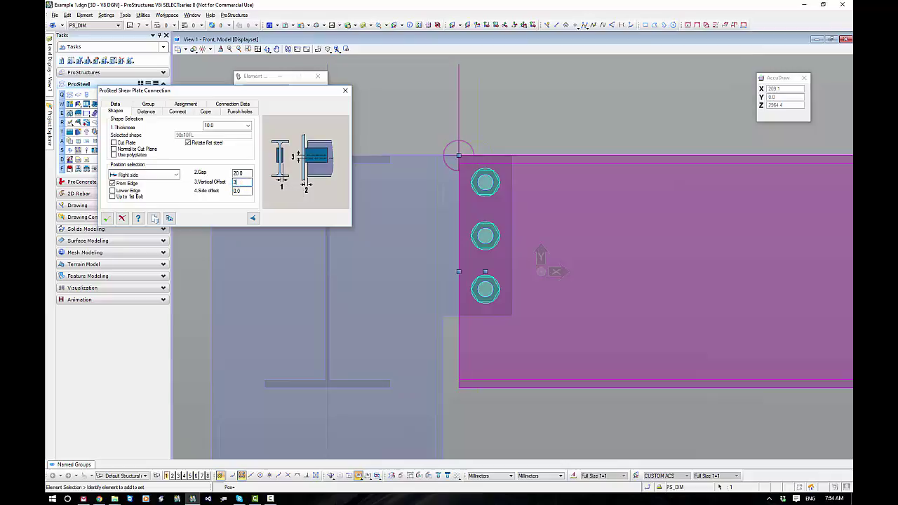
{"action": "type", "text": "35"}
{"action": "left_click", "coordinate": [244, 190]}
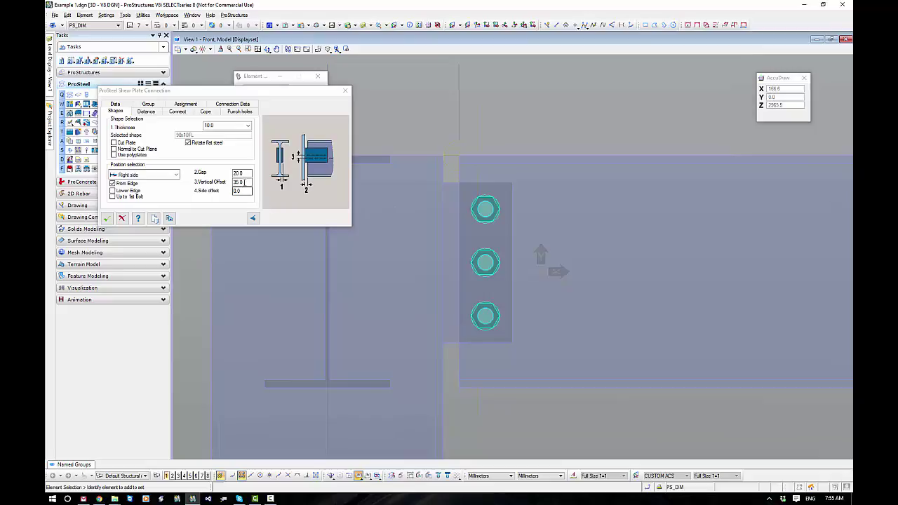
Set the plate gap to 10 and switch on Use polyplates
{"action": "left_click", "coordinate": [247, 174]}
{"action": "double_click", "coordinate": [248, 174]}
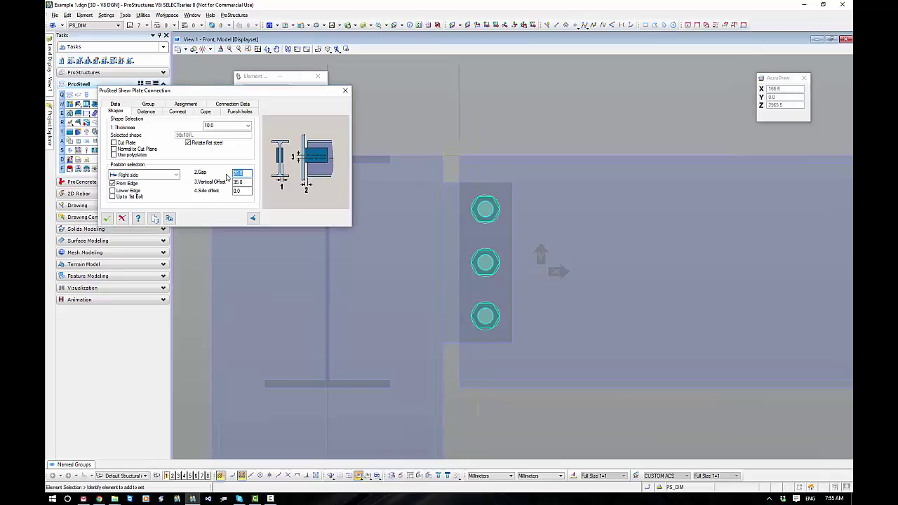
{"action": "type", "text": "10"}
{"action": "left_click", "coordinate": [246, 182]}
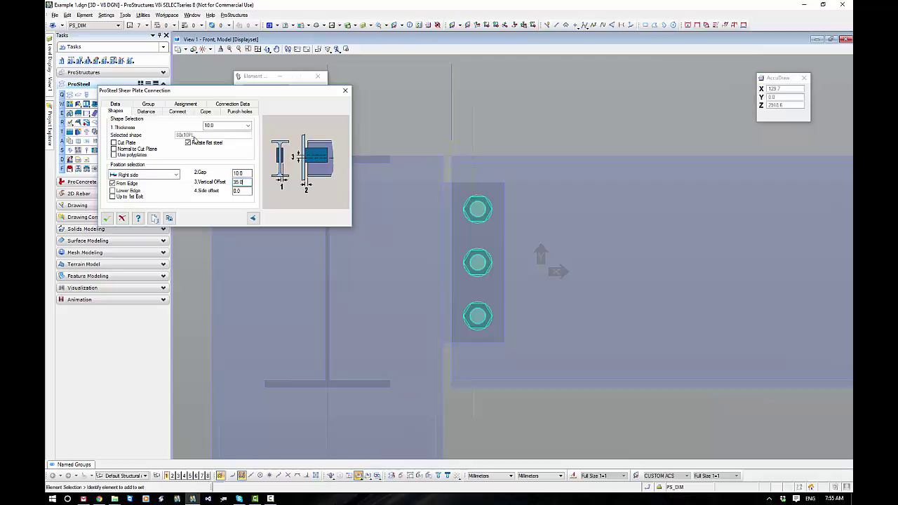
{"action": "left_click", "coordinate": [113, 155]}
Change the Level assignment from PS_SHAPE to Configuration file value on the Assignment tab
{"action": "left_click", "coordinate": [185, 104]}
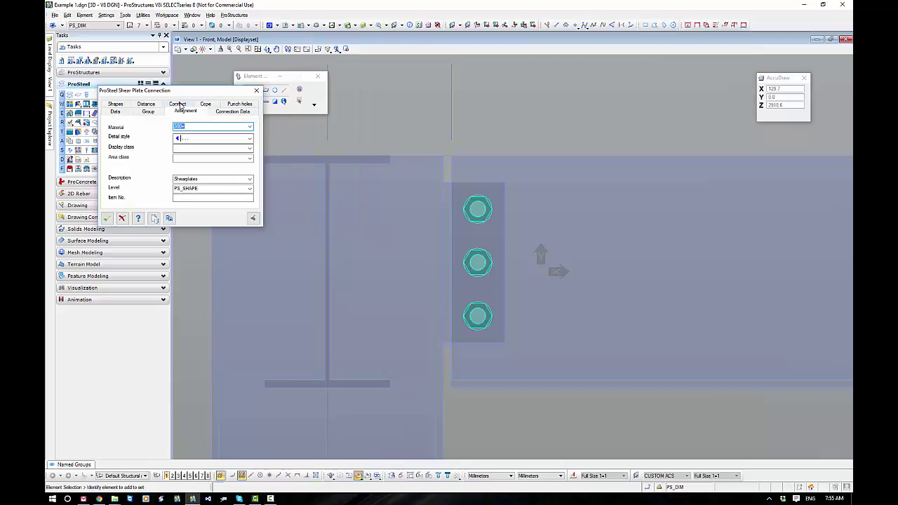
{"action": "left_click", "coordinate": [250, 188]}
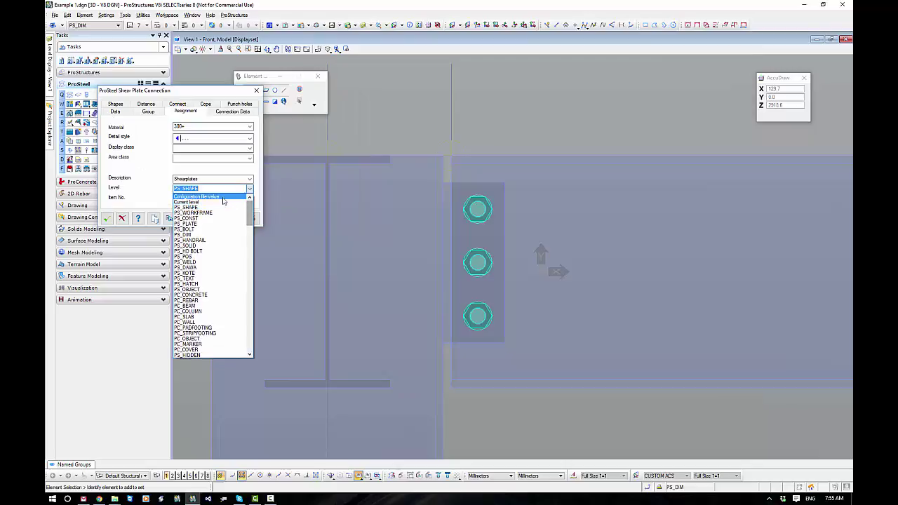
{"action": "left_click", "coordinate": [220, 196]}
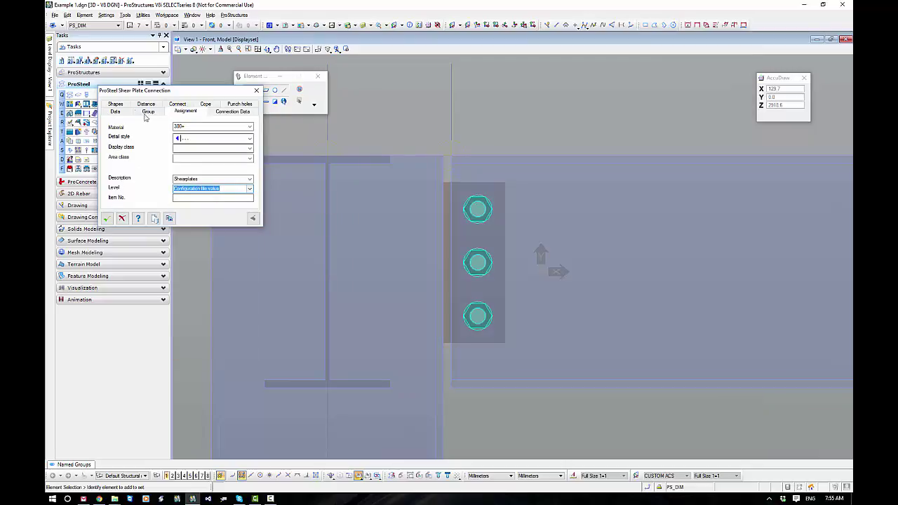
{"action": "left_click", "coordinate": [114, 105]}
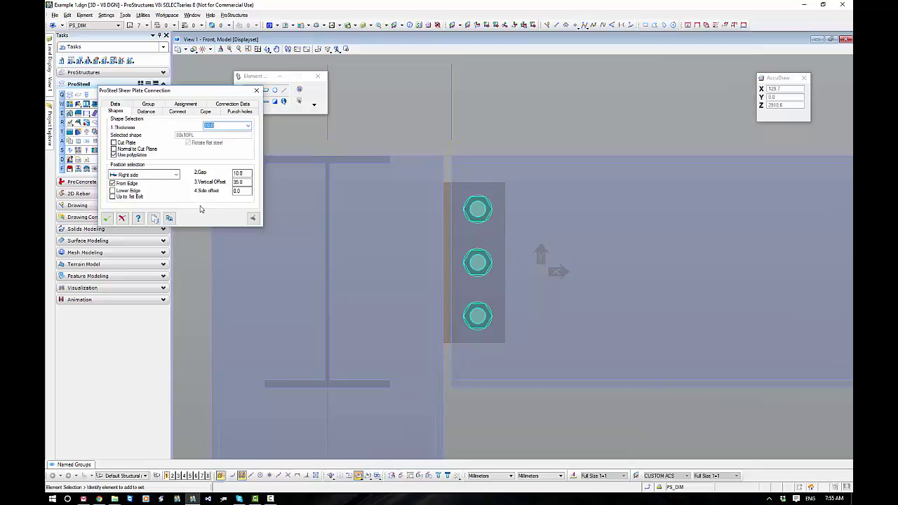
Turn Use polyplates off and restore the plate gap to 20
{"action": "left_click", "coordinate": [113, 154]}
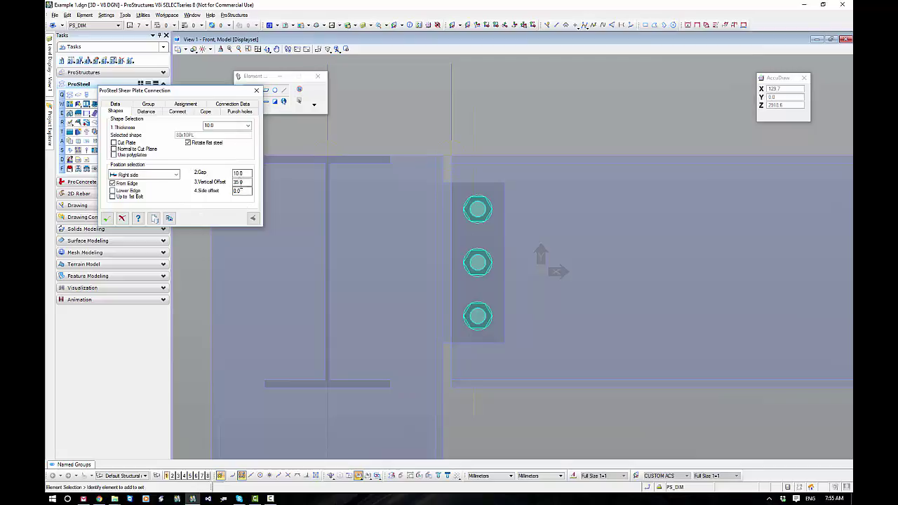
{"action": "double_click", "coordinate": [237, 173]}
{"action": "left_click", "coordinate": [245, 182]}
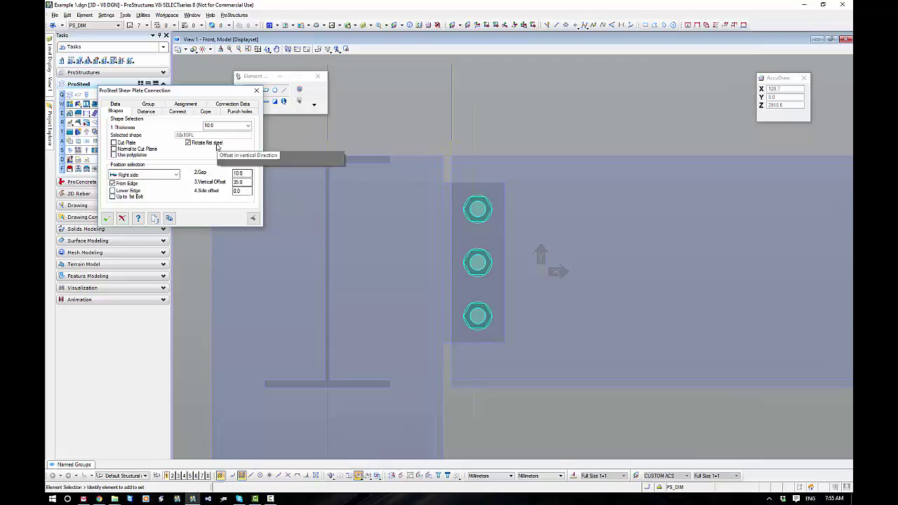
{"action": "double_click", "coordinate": [245, 173]}
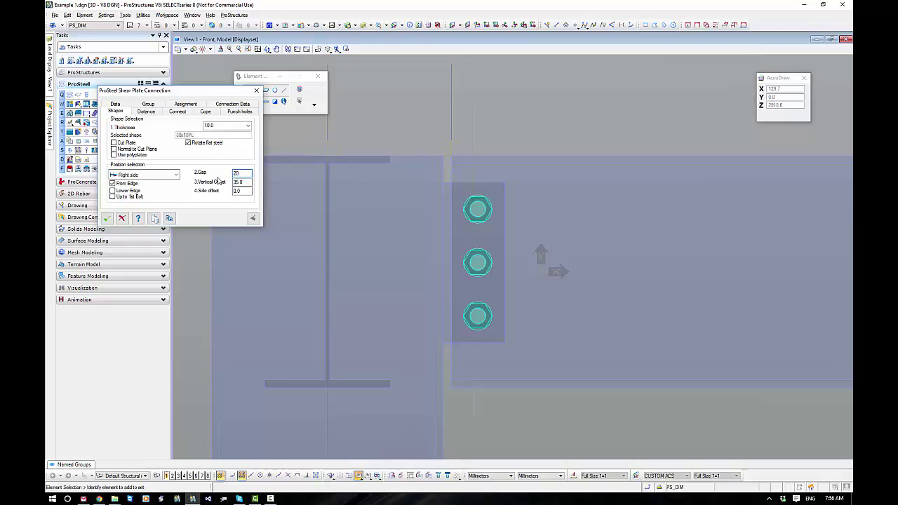
{"action": "type", "text": "20"}
{"action": "left_click", "coordinate": [245, 181]}
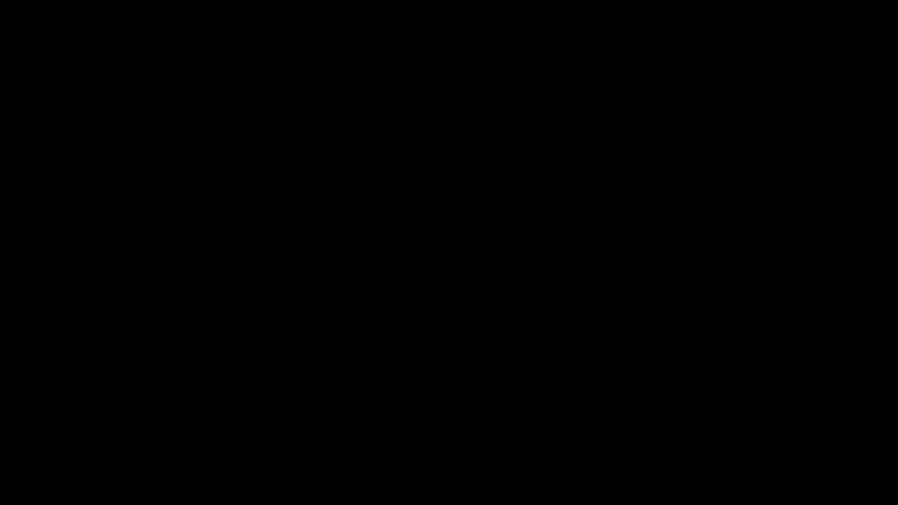
Set the Distance tab bolt count to 1, giving one column of three bolts with 0.0 slot length
{"action": "left_click", "coordinate": [146, 111]}
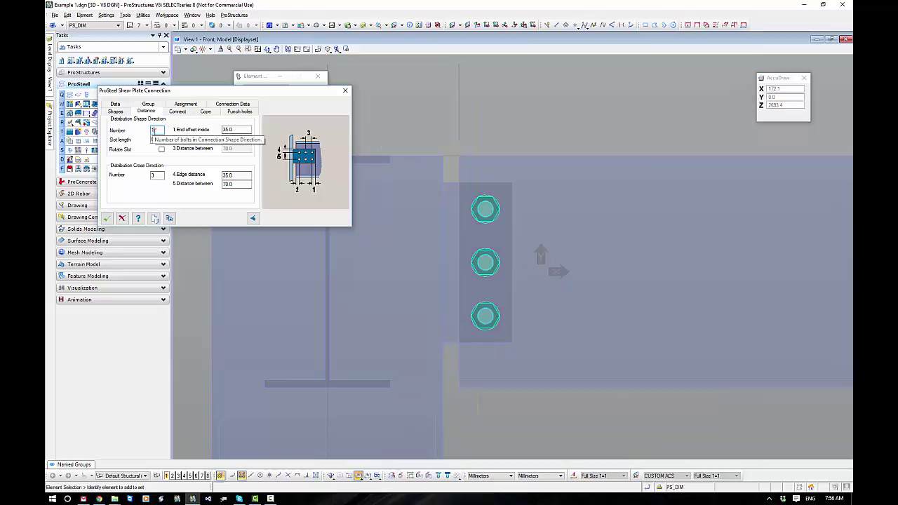
{"action": "type", "text": "2"}
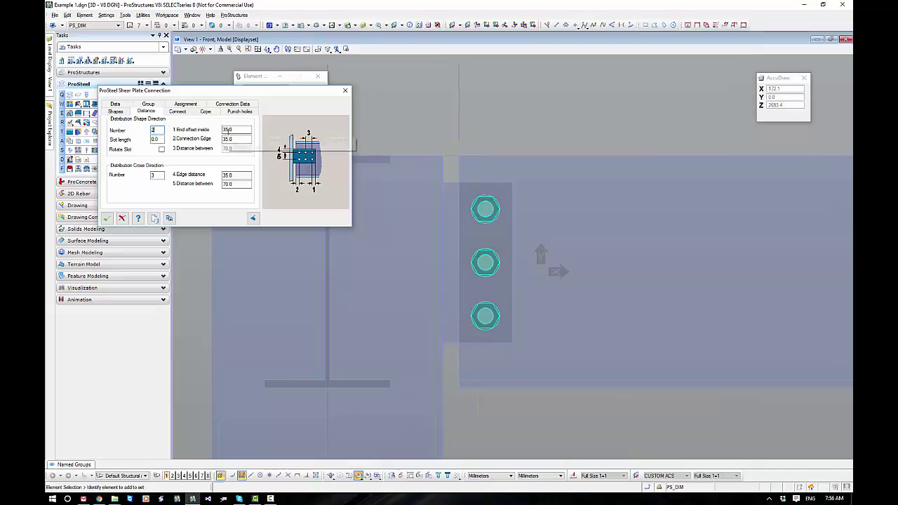
{"action": "left_click", "coordinate": [236, 129]}
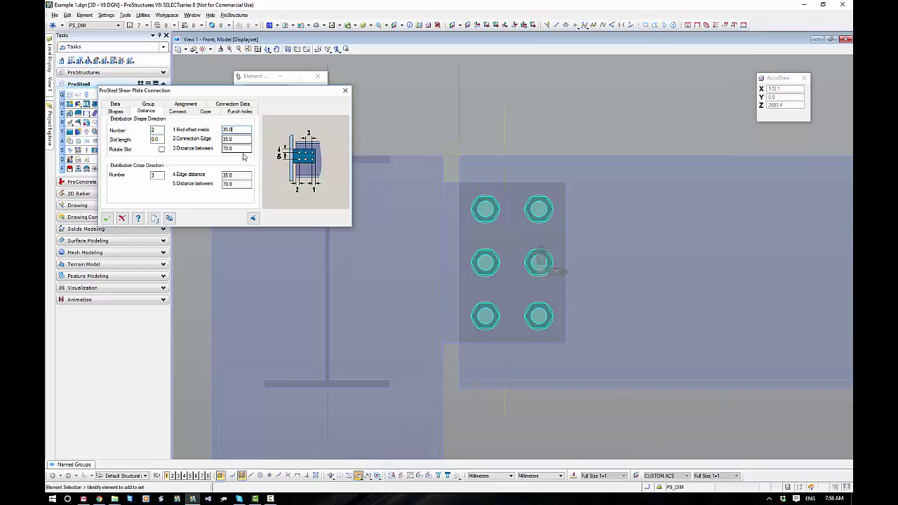
{"action": "double_click", "coordinate": [235, 148]}
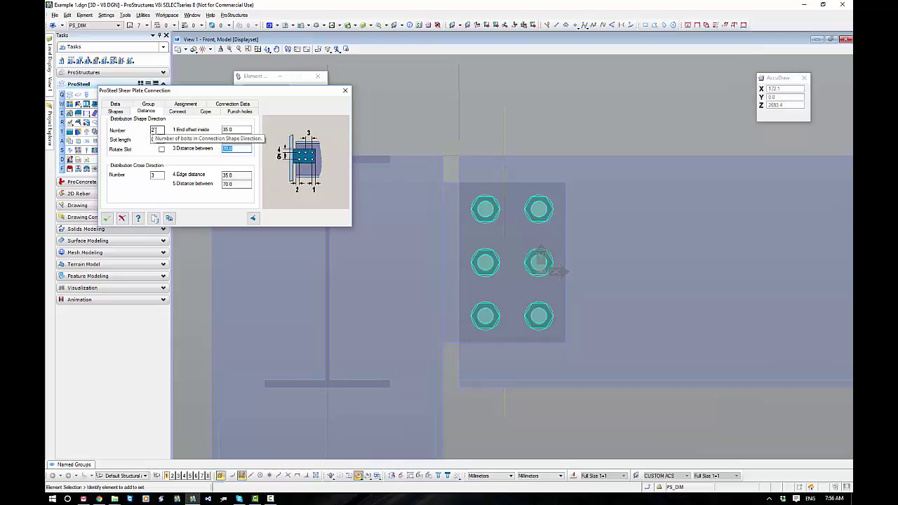
{"action": "double_click", "coordinate": [155, 130]}
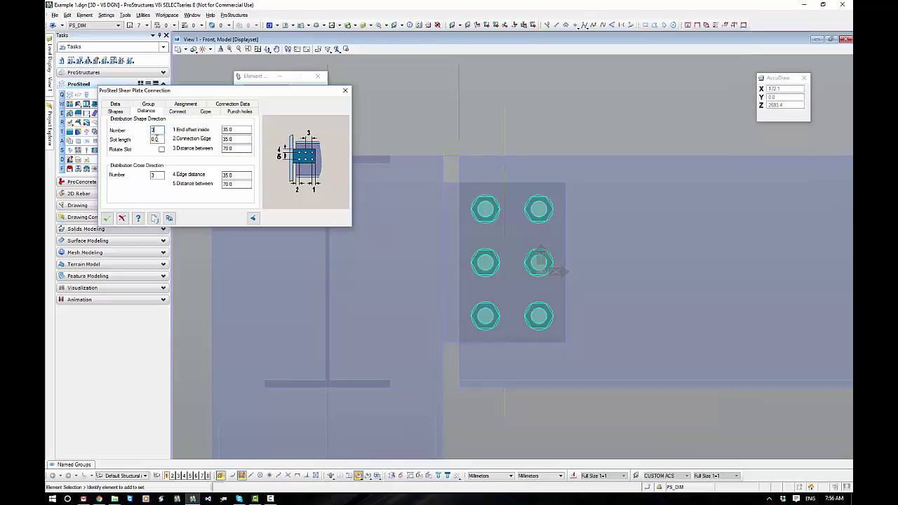
{"action": "type", "text": "3"}
{"action": "double_click", "coordinate": [156, 139]}
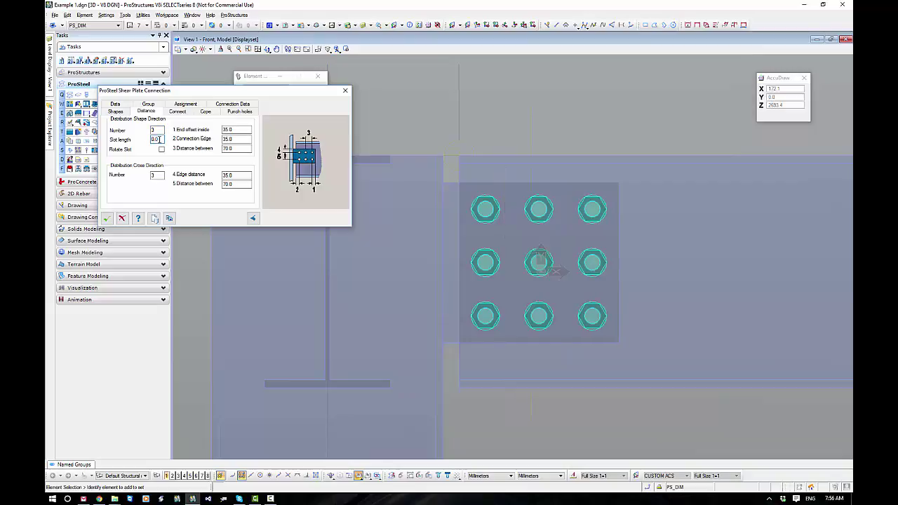
{"action": "key", "text": "shift+Tab"}
{"action": "type", "text": "1"}
{"action": "key", "text": "Tab"}
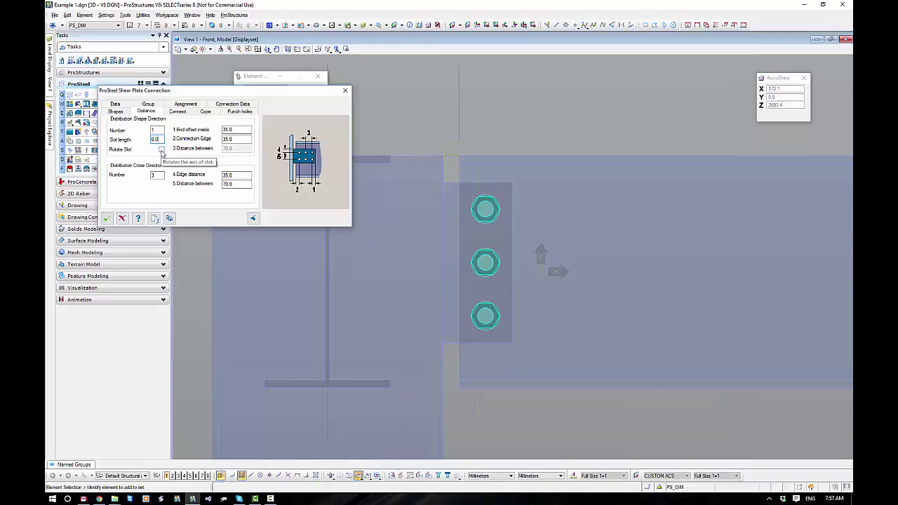
{"action": "double_click", "coordinate": [150, 141]}
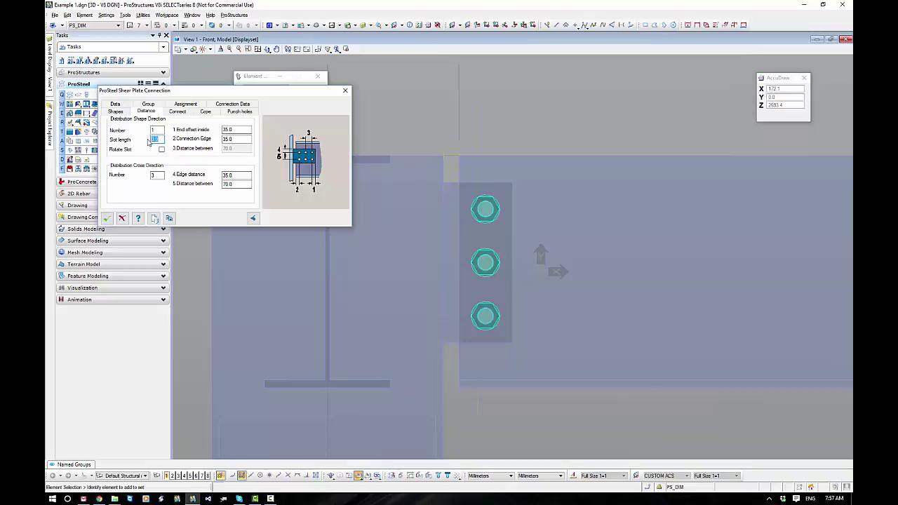
{"action": "left_click", "coordinate": [237, 130]}
{"action": "double_click", "coordinate": [237, 130]}
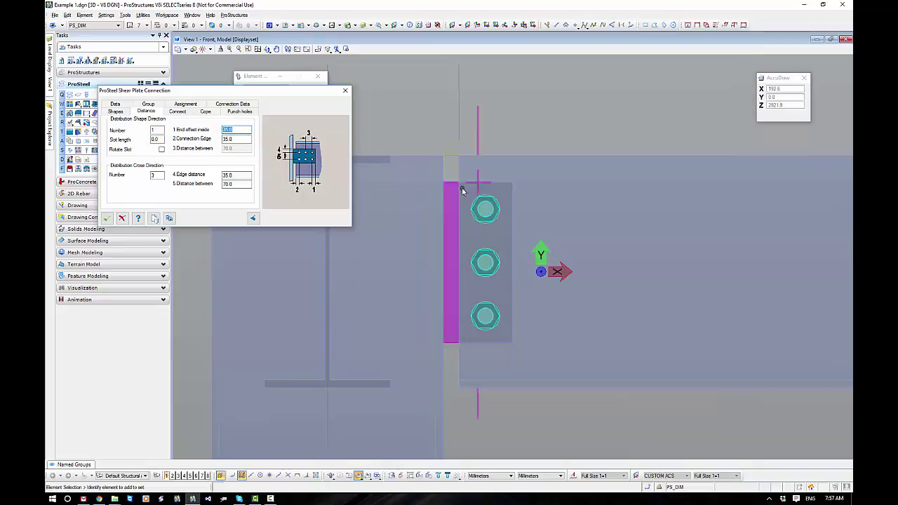
{"action": "mouse_move", "coordinate": [457, 212]}
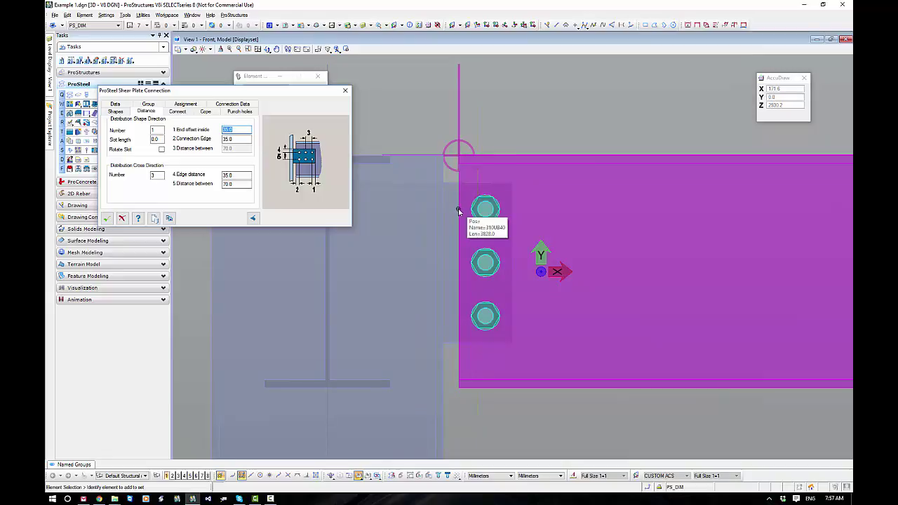
{"action": "left_click", "coordinate": [483, 209]}
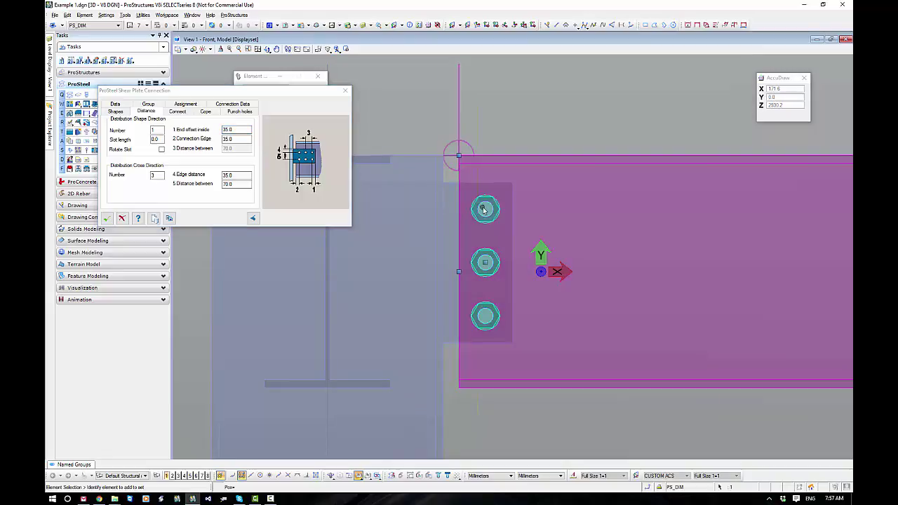
{"action": "mouse_move", "coordinate": [484, 210]}
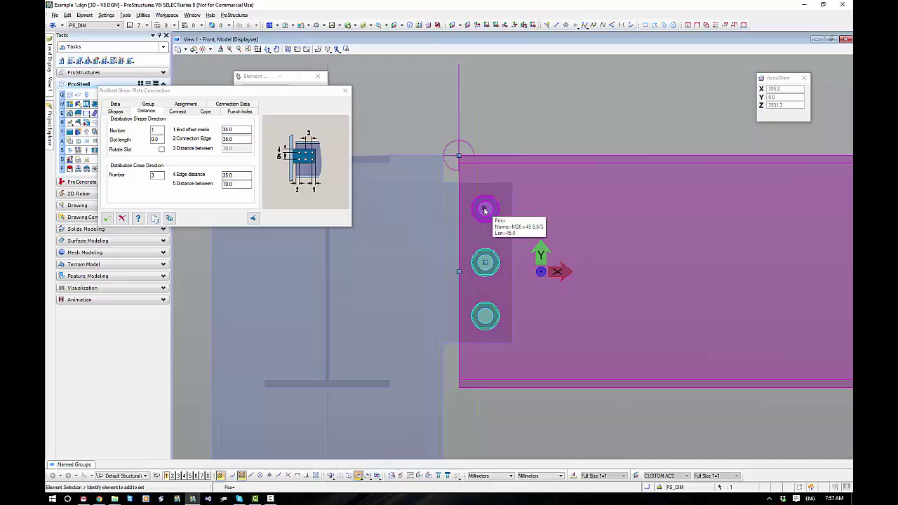
{"action": "left_click", "coordinate": [484, 209]}
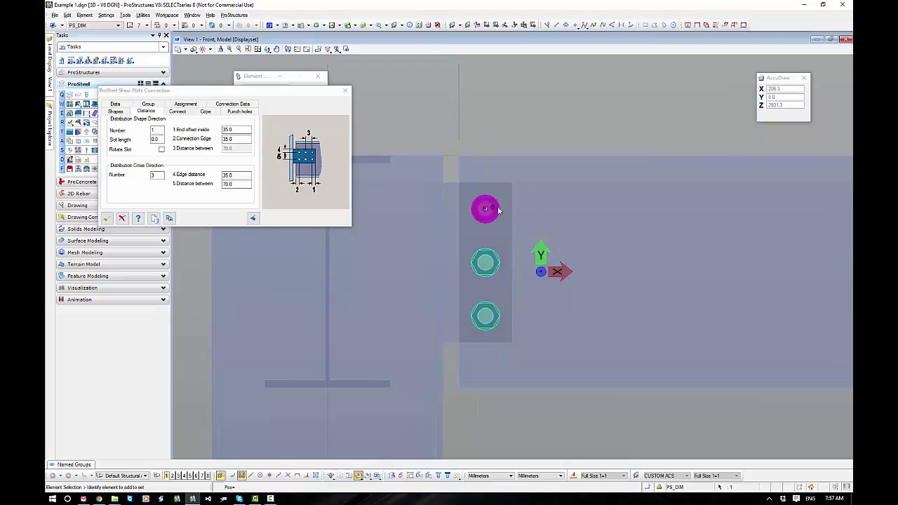
{"action": "mouse_move", "coordinate": [510, 211]}
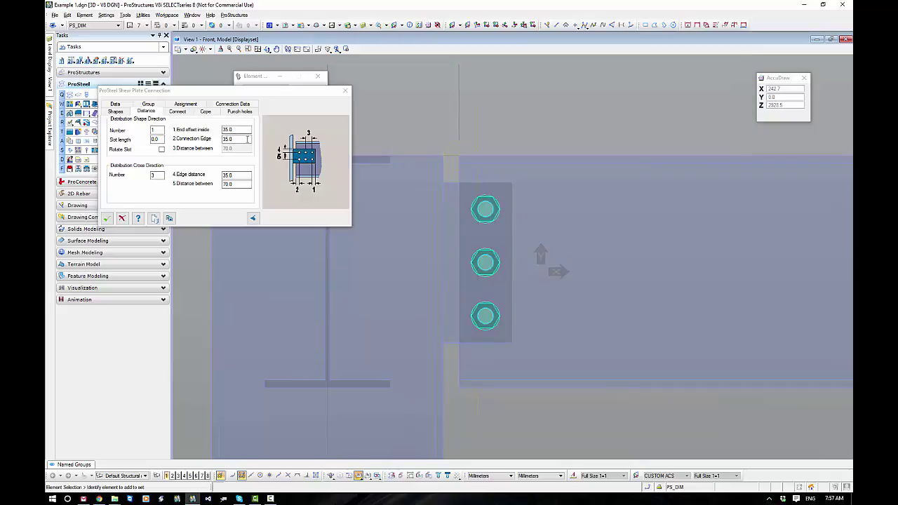
{"action": "left_click", "coordinate": [157, 175]}
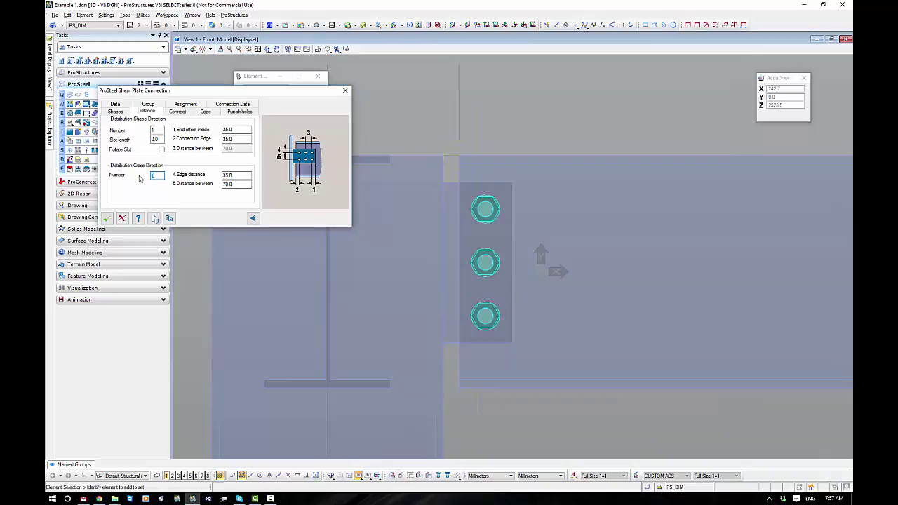
{"action": "type", "text": "2"}
{"action": "key", "text": "Tab"}
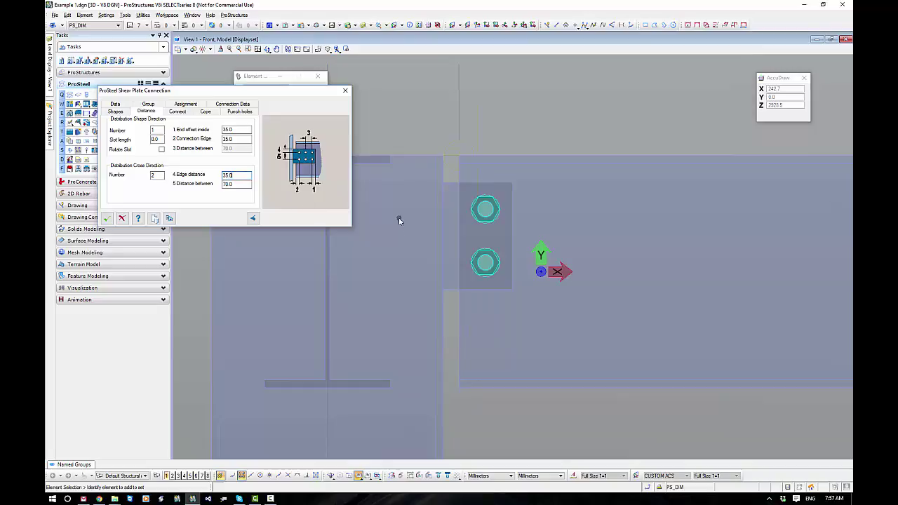
{"action": "double_click", "coordinate": [153, 175]}
{"action": "type", "text": "3"}
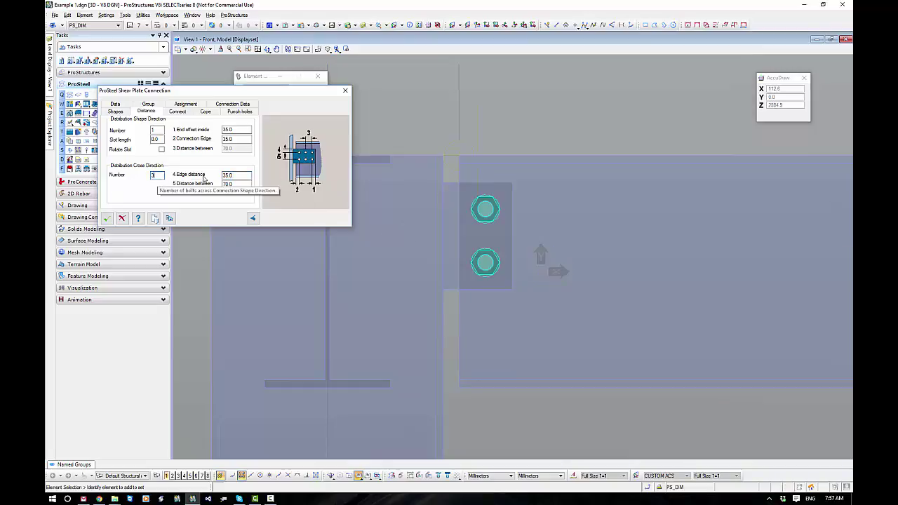
{"action": "left_click", "coordinate": [235, 175]}
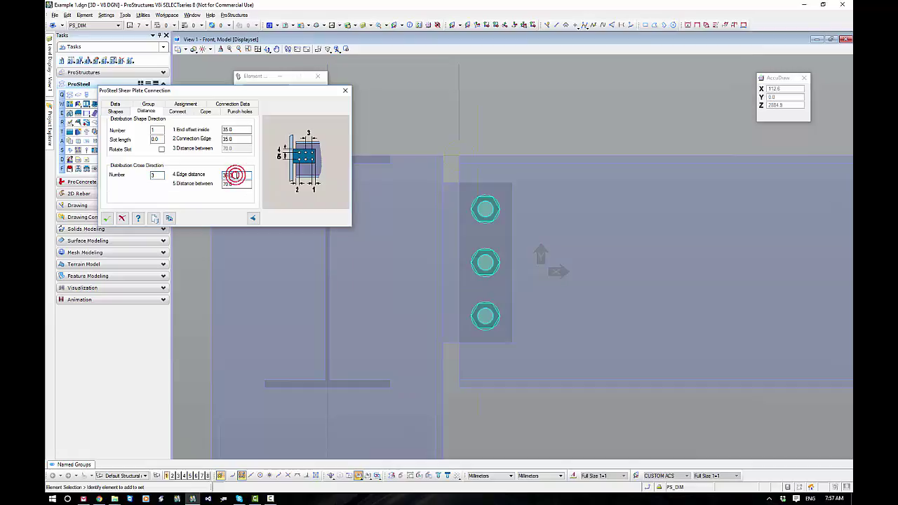
{"action": "left_click", "coordinate": [156, 175]}
{"action": "type", "text": "4"}
{"action": "left_click", "coordinate": [238, 175]}
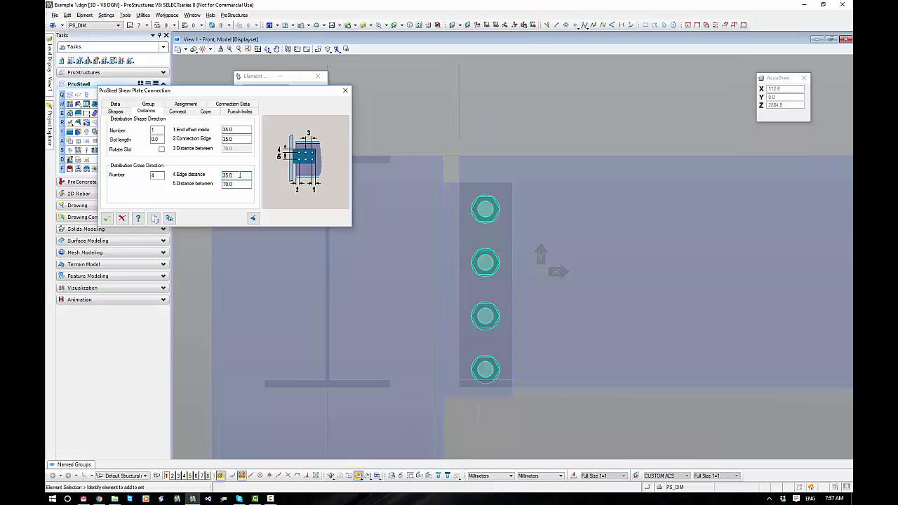
{"action": "double_click", "coordinate": [158, 175]}
{"action": "type", "text": "3"}
{"action": "key", "text": "Tab"}
{"action": "left_click", "coordinate": [240, 174]}
{"action": "double_click", "coordinate": [240, 174]}
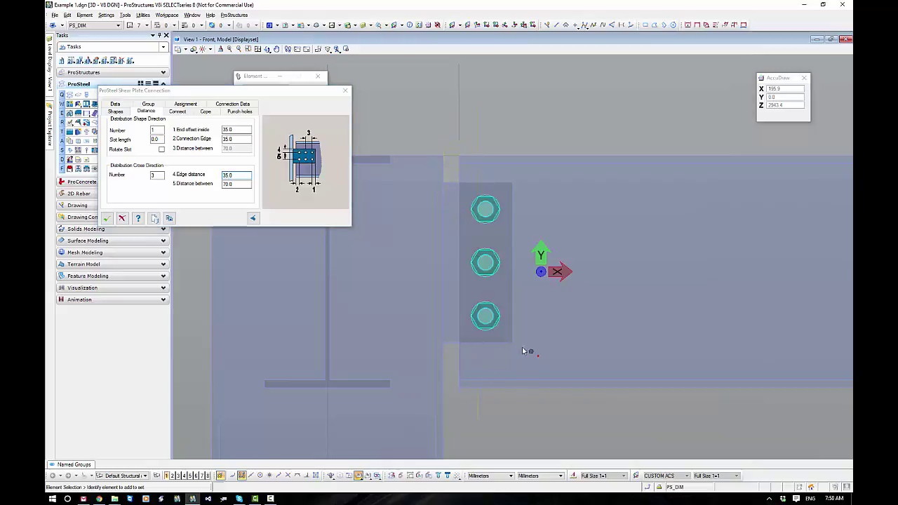
{"action": "left_click_drag", "start_coordinate": [539, 356], "coordinate": [571, 325]}
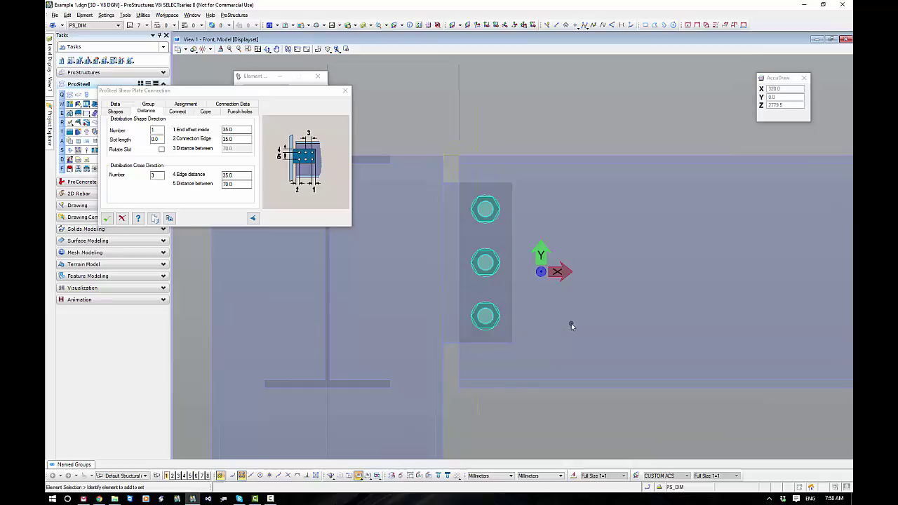
On the Connect tab, keep the 20.0 bolt diameter and select the 2.0 workclose value
{"action": "left_click", "coordinate": [177, 112]}
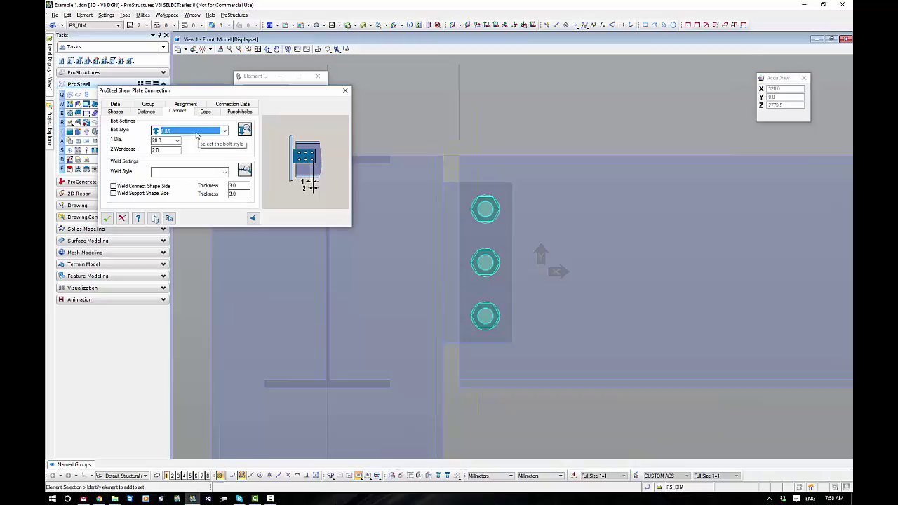
{"action": "left_click", "coordinate": [176, 141]}
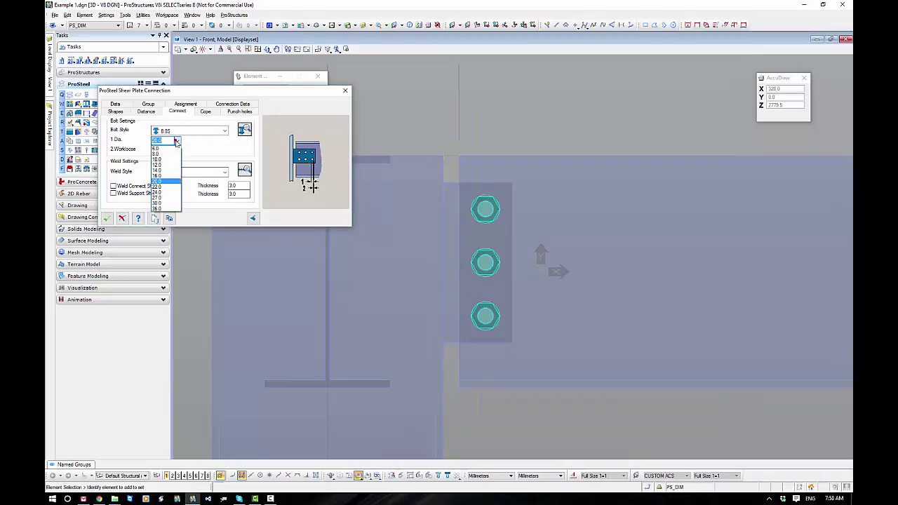
{"action": "left_click", "coordinate": [176, 141]}
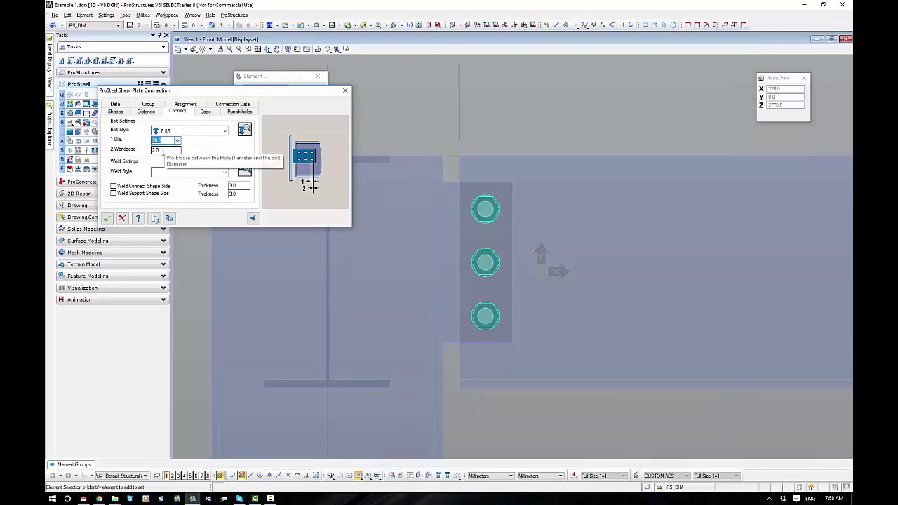
{"action": "left_click", "coordinate": [162, 151]}
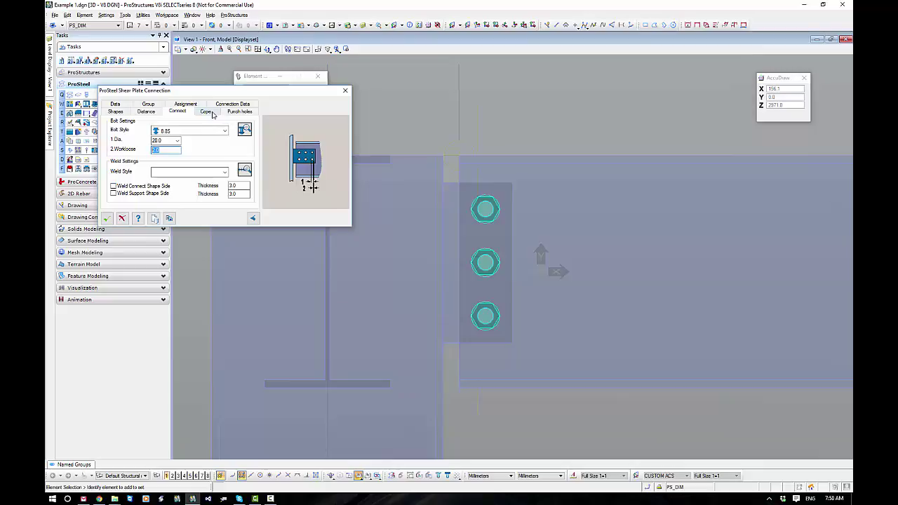
Choose the Copes/Welded cope template, then display the punch hole options set to None
{"action": "left_click", "coordinate": [206, 112]}
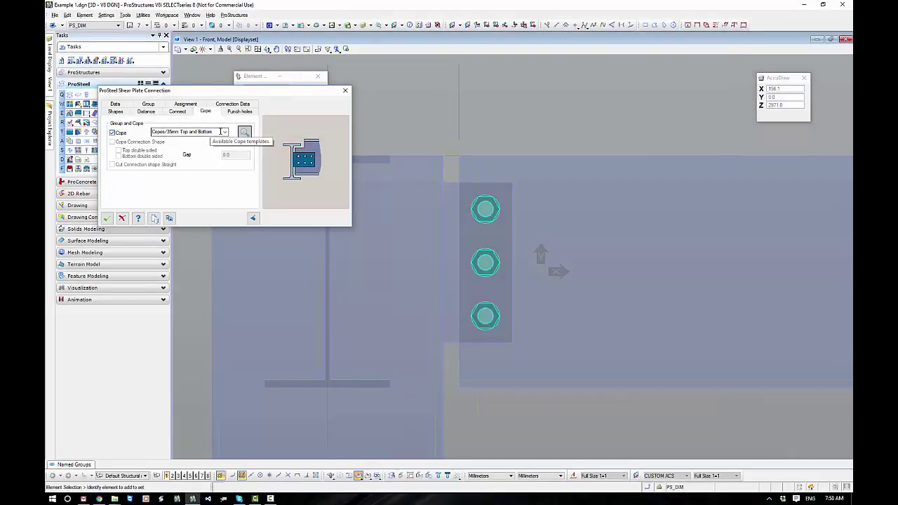
{"action": "left_click", "coordinate": [225, 132]}
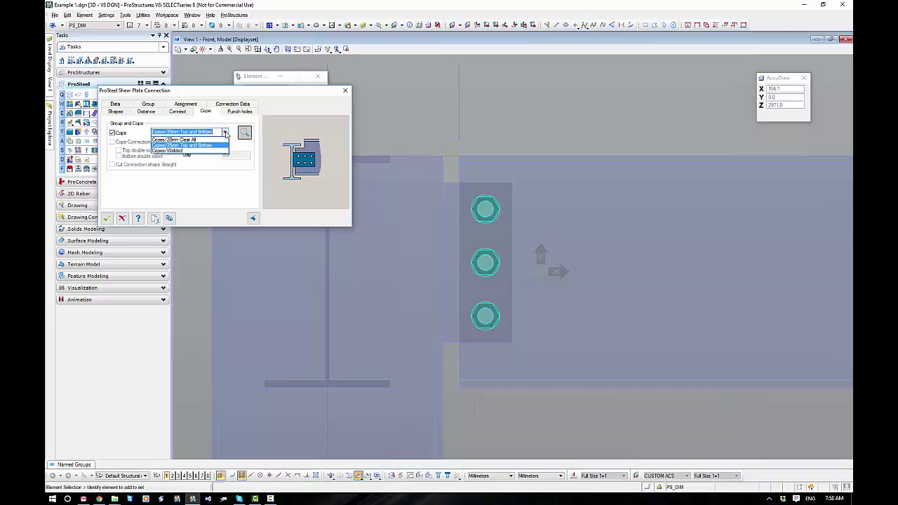
{"action": "left_click", "coordinate": [185, 151]}
{"action": "left_click", "coordinate": [240, 112]}
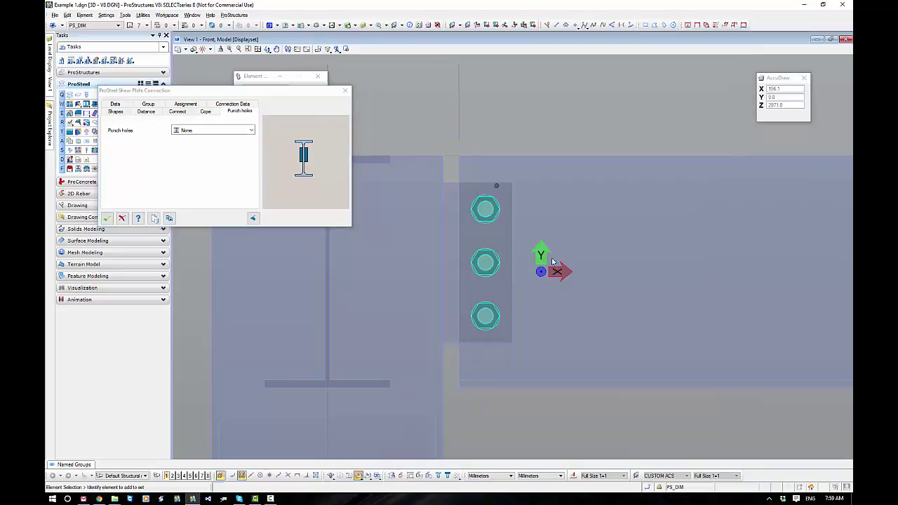
In an oblique 3D view, try All Vertices for the punch holes, then zoom back out
{"action": "middle_click_drag", "start_coordinate": [587, 315], "coordinate": [527, 206], "text": "shift"}
{"action": "scroll", "coordinate": [484, 294], "scroll_direction": "up", "scroll_amount": 5}
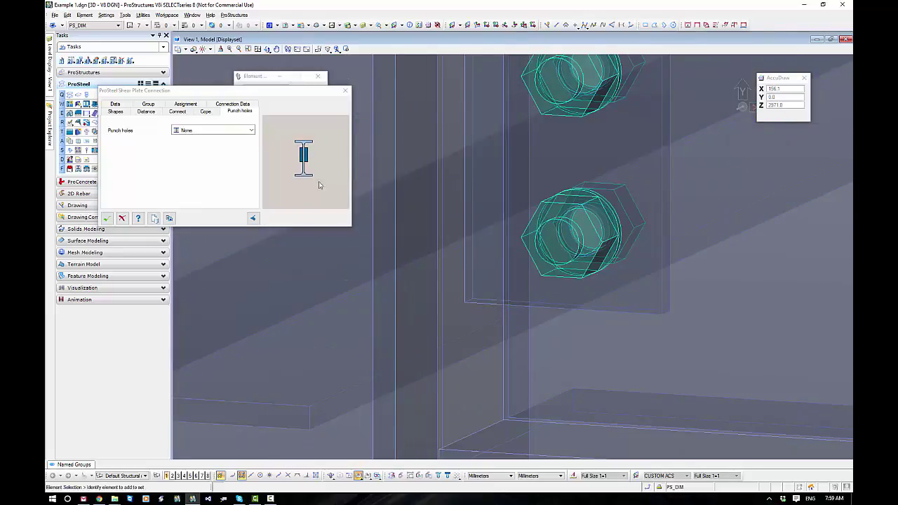
{"action": "left_click", "coordinate": [211, 131]}
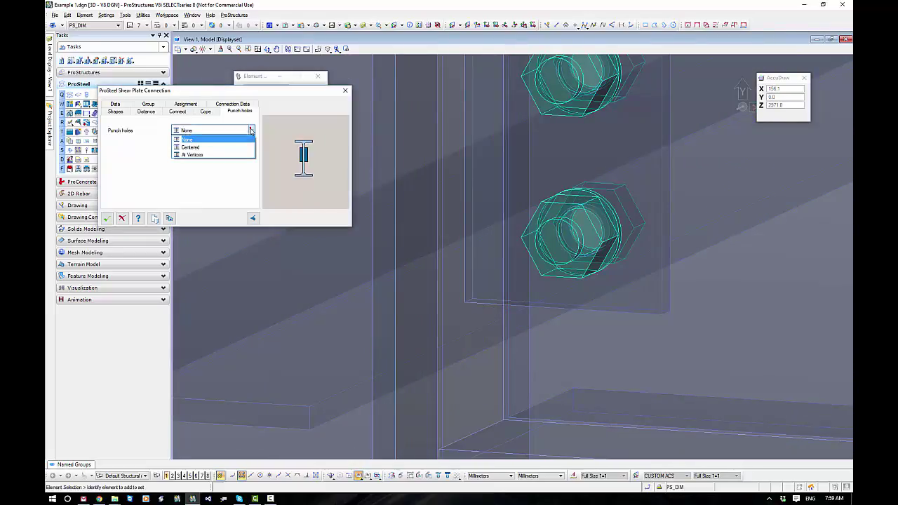
{"action": "left_click", "coordinate": [196, 155]}
{"action": "scroll", "coordinate": [466, 307], "scroll_direction": "down", "scroll_amount": 3}
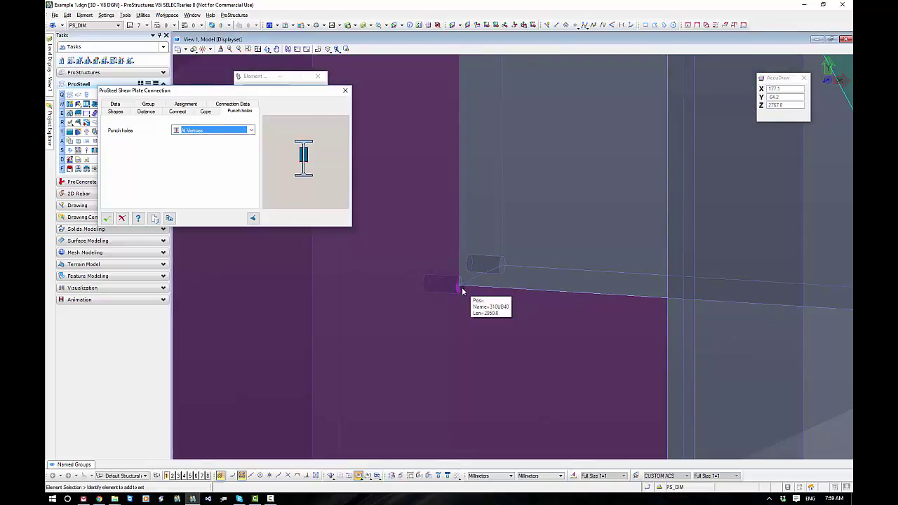
{"action": "scroll", "coordinate": [461, 295], "scroll_direction": "down", "scroll_amount": 5}
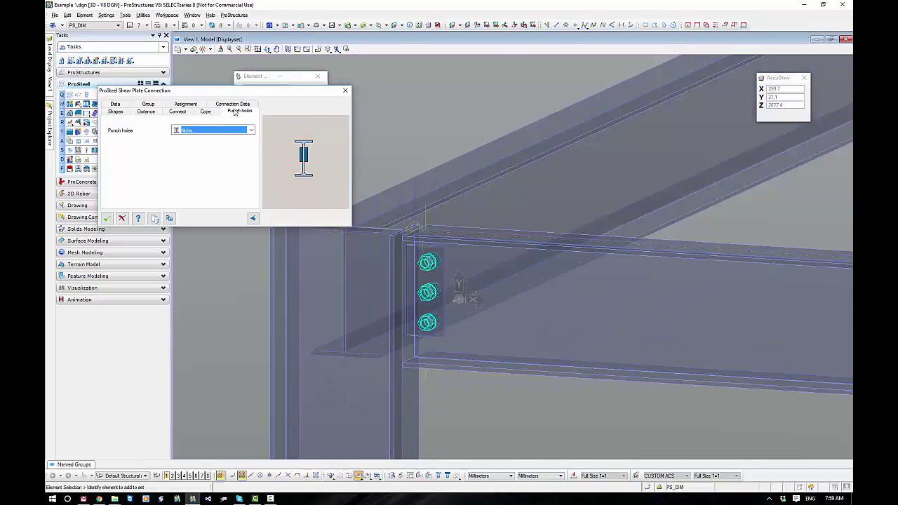
{"action": "left_click", "coordinate": [115, 104]}
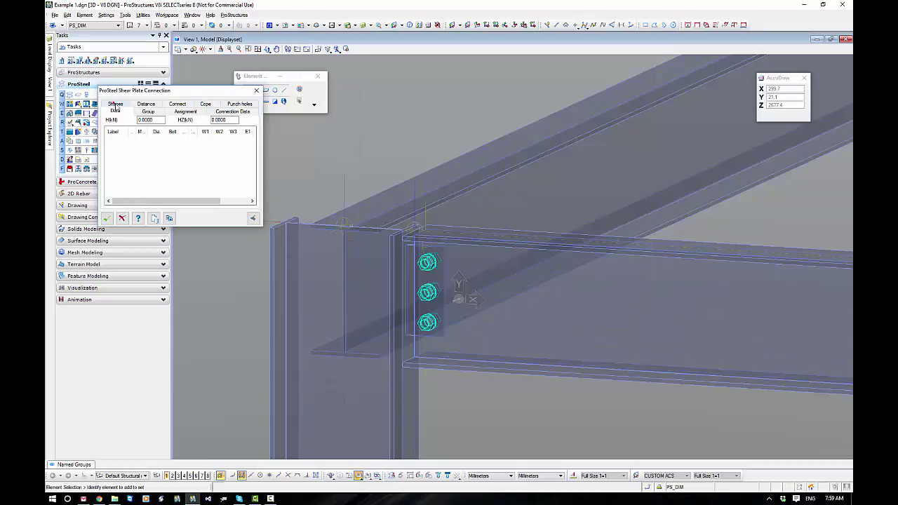
{"action": "left_click", "coordinate": [148, 113]}
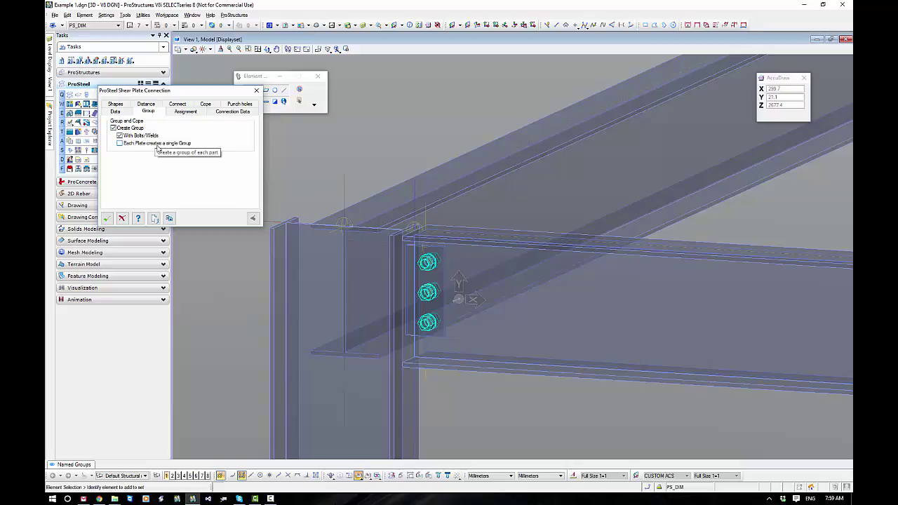
{"action": "left_click_drag", "start_coordinate": [155, 91], "coordinate": [246, 103]}
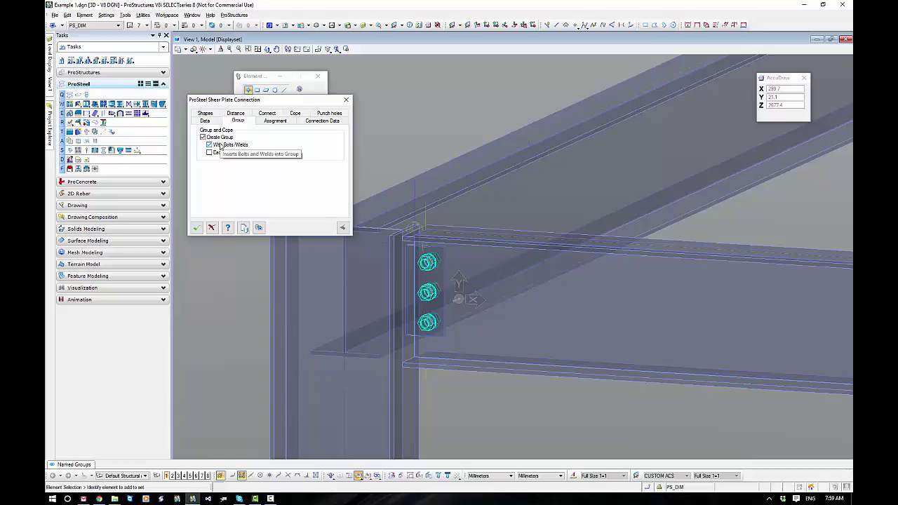
{"action": "left_click_drag", "start_coordinate": [245, 103], "coordinate": [258, 67]}
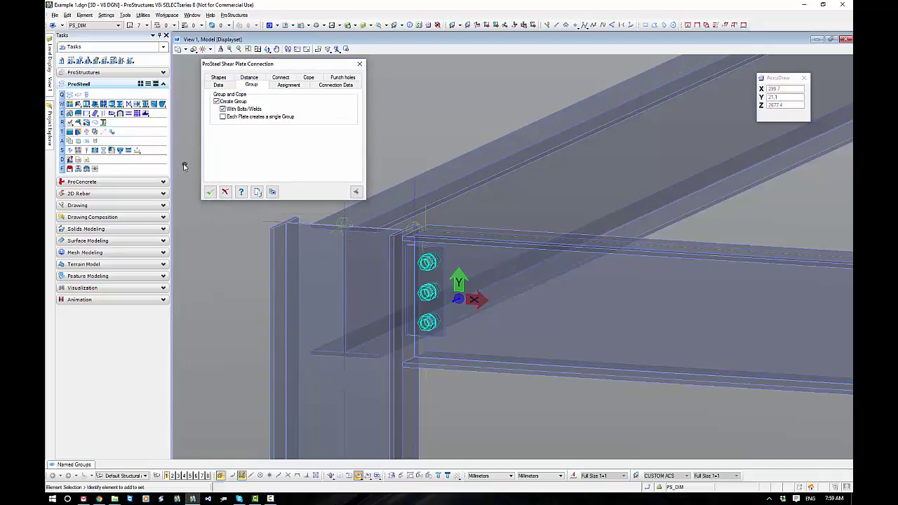
{"action": "left_click", "coordinate": [83, 72]}
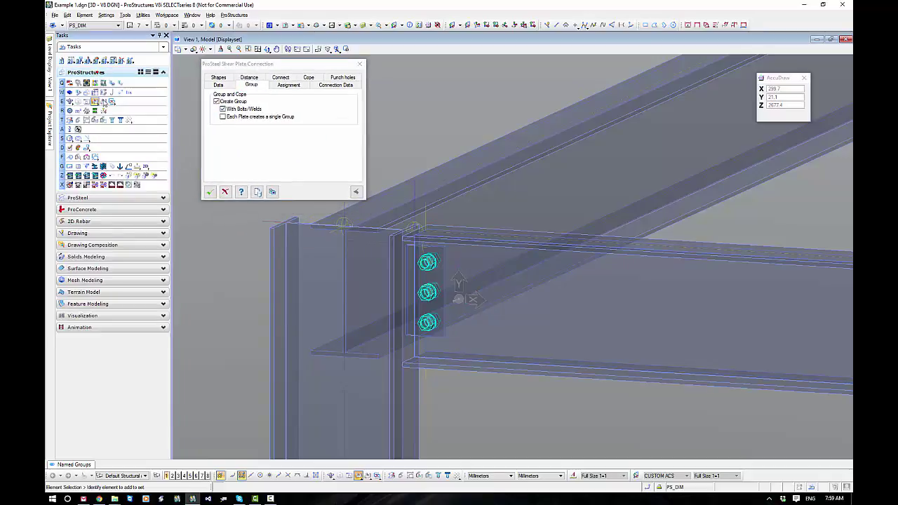
{"action": "left_click", "coordinate": [95, 153]}
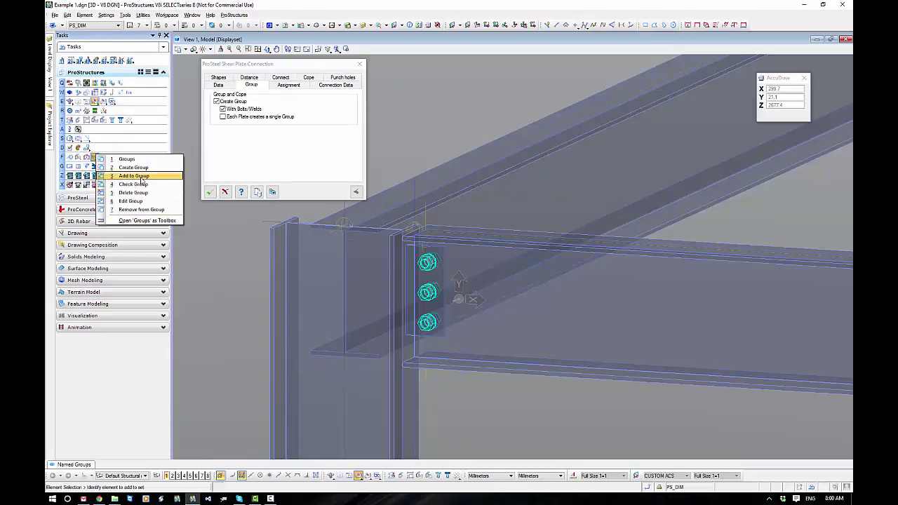
{"action": "left_click", "coordinate": [144, 176]}
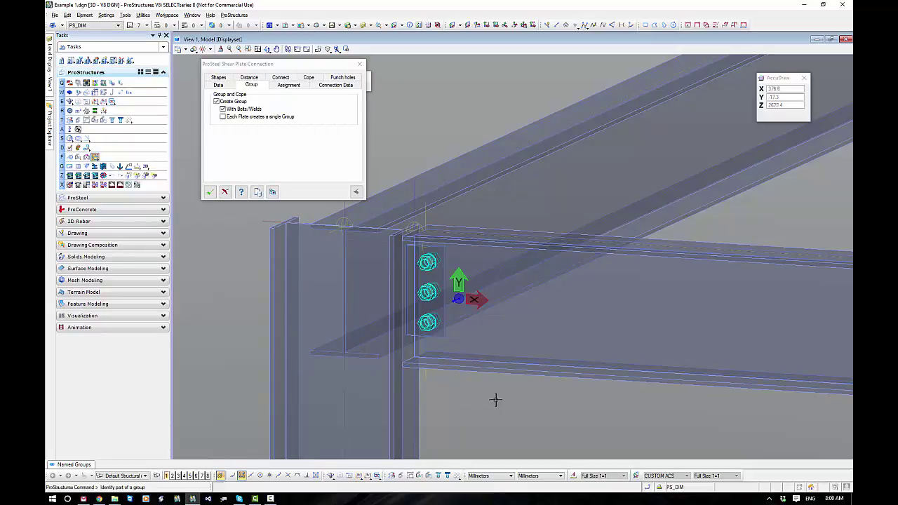
{"action": "left_click", "coordinate": [480, 368]}
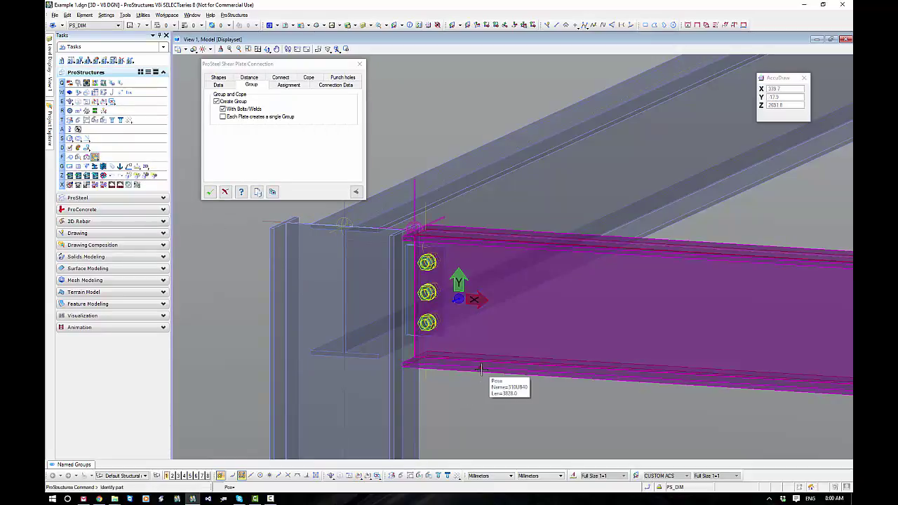
{"action": "left_click", "coordinate": [428, 335]}
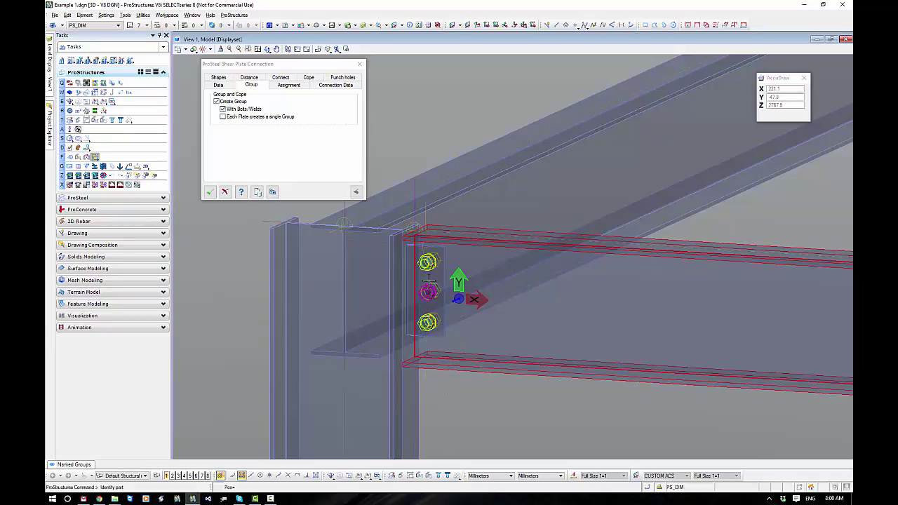
{"action": "left_click", "coordinate": [449, 409]}
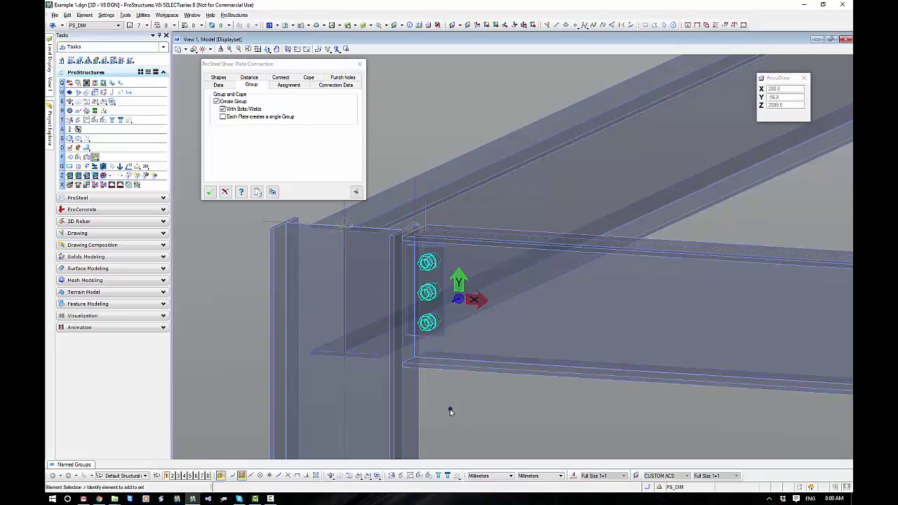
{"action": "left_click", "coordinate": [86, 147]}
{"action": "left_click", "coordinate": [392, 400]}
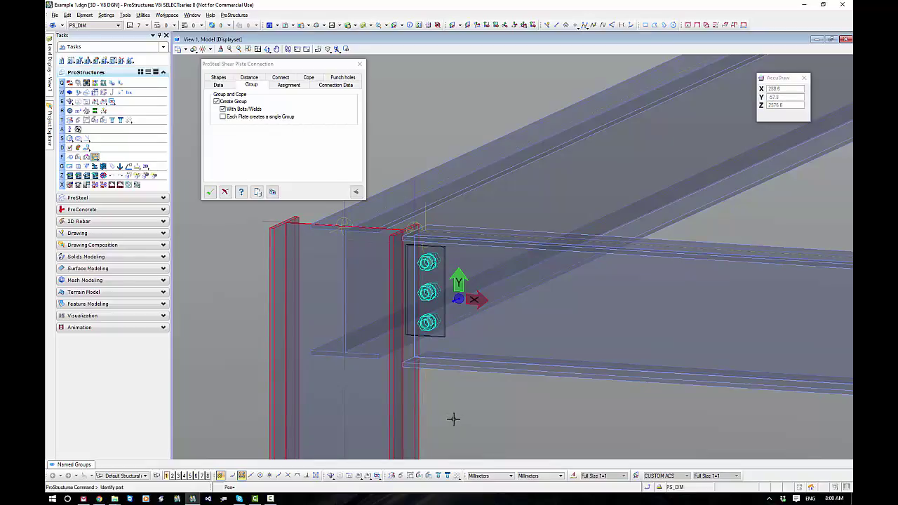
{"action": "right_click", "coordinate": [454, 419]}
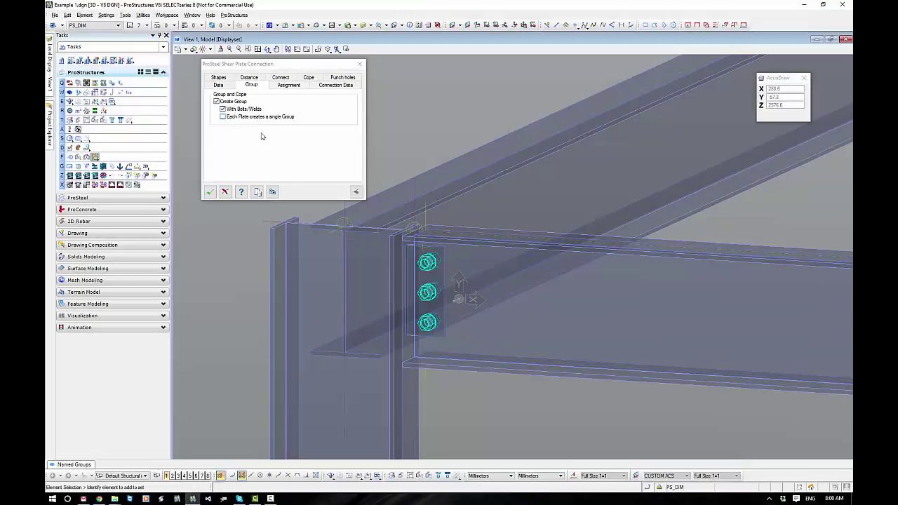
Keep 300+ as the shear plate material, then view the Connection Data page
{"action": "left_click", "coordinate": [288, 85]}
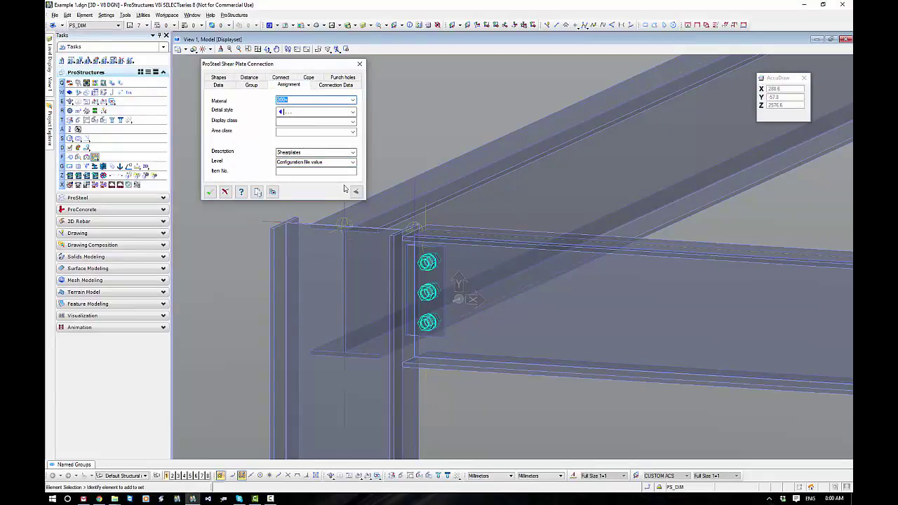
{"action": "left_click", "coordinate": [353, 100]}
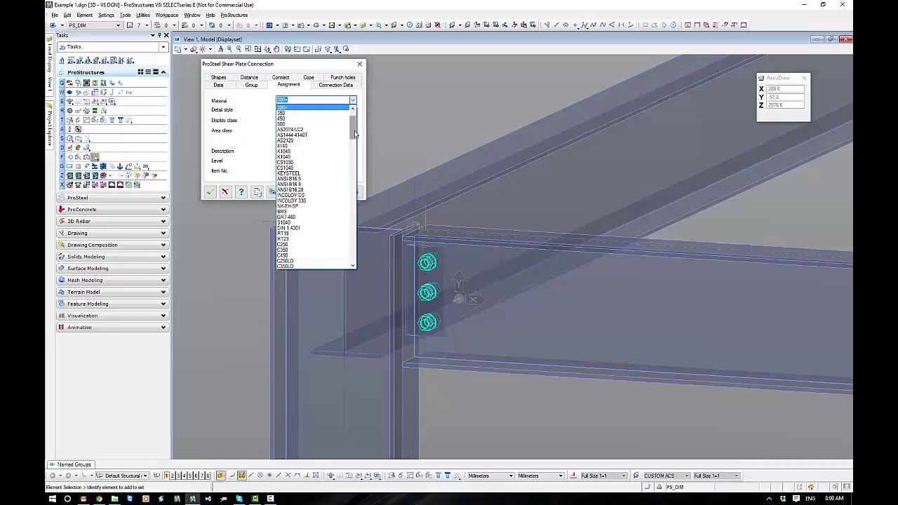
{"action": "scroll", "coordinate": [355, 133], "scroll_direction": "up", "scroll_amount": 2}
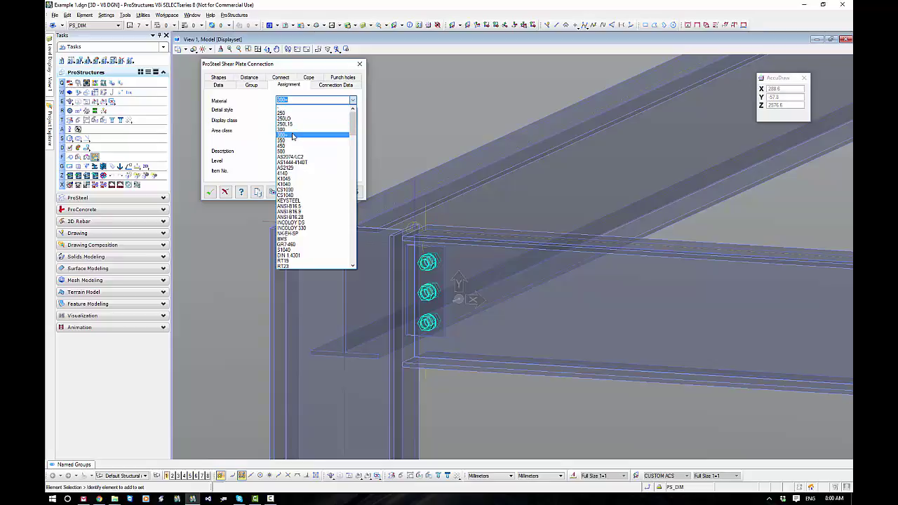
{"action": "left_click", "coordinate": [301, 99]}
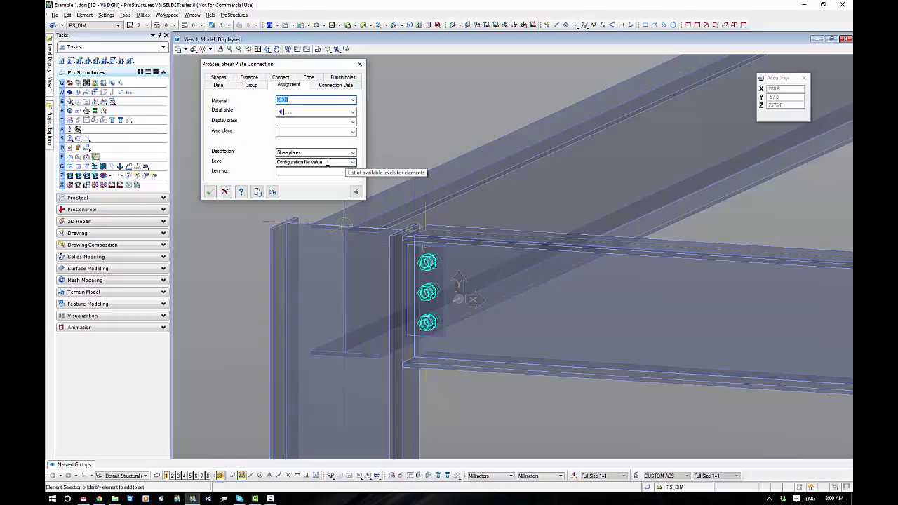
{"action": "left_click", "coordinate": [336, 86]}
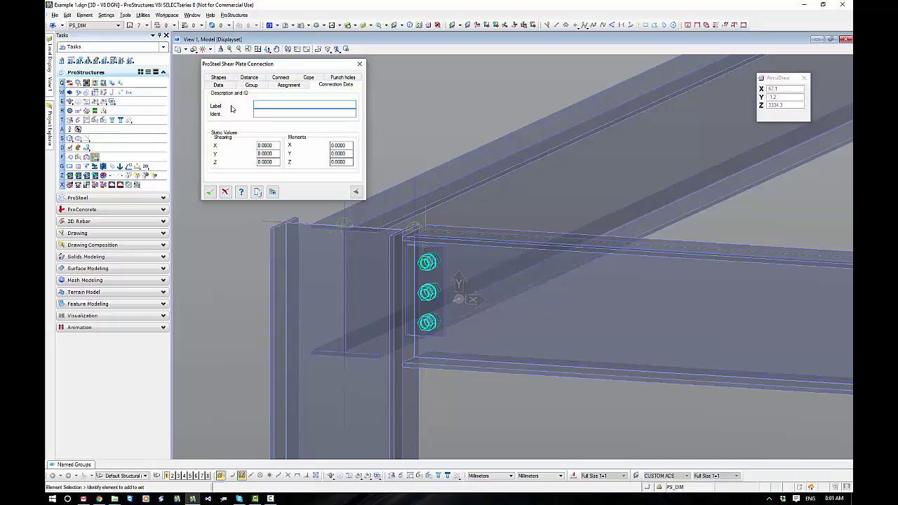
Accept the shear plate settings and zoom in on the beam-column joint
{"action": "left_click", "coordinate": [218, 78]}
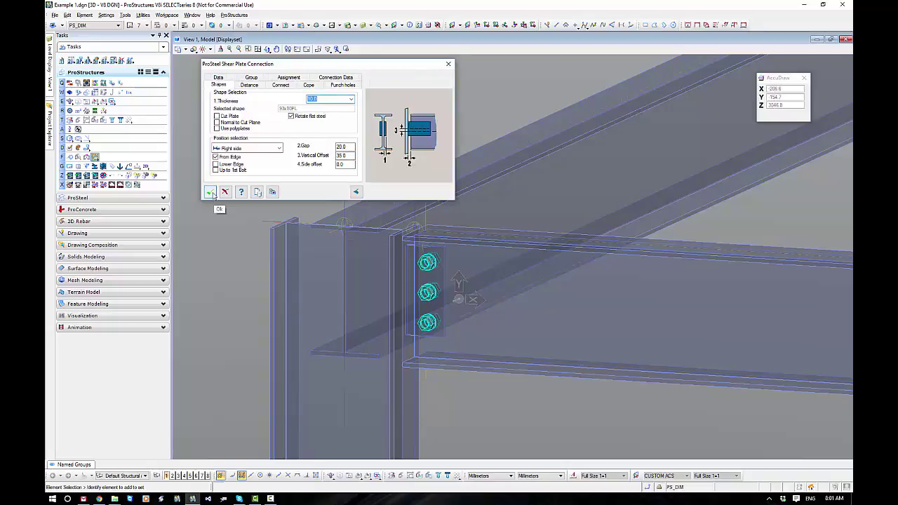
{"action": "left_click", "coordinate": [210, 193]}
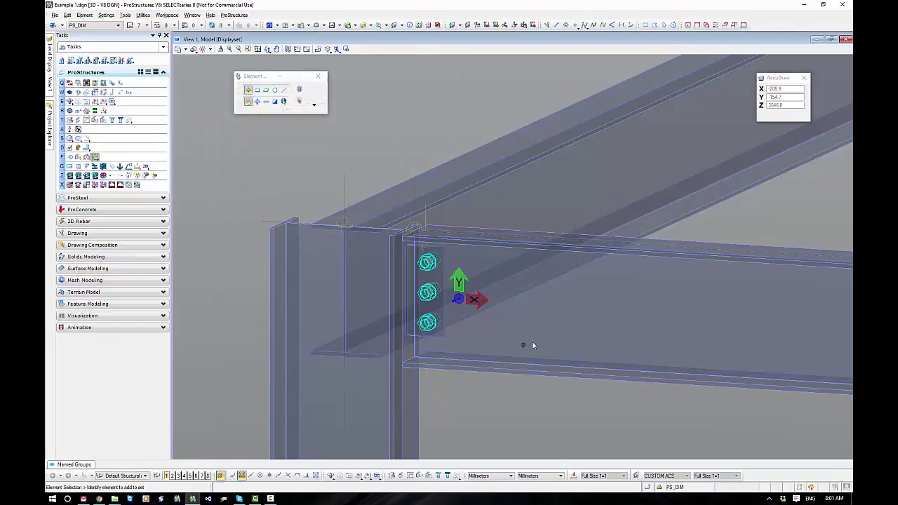
{"action": "middle_click_drag", "start_coordinate": [534, 340], "coordinate": [419, 395], "text": "shift"}
{"action": "middle_click_drag", "start_coordinate": [456, 253], "coordinate": [455, 325]}
{"action": "scroll", "coordinate": [365, 266], "scroll_direction": "up", "scroll_amount": 4}
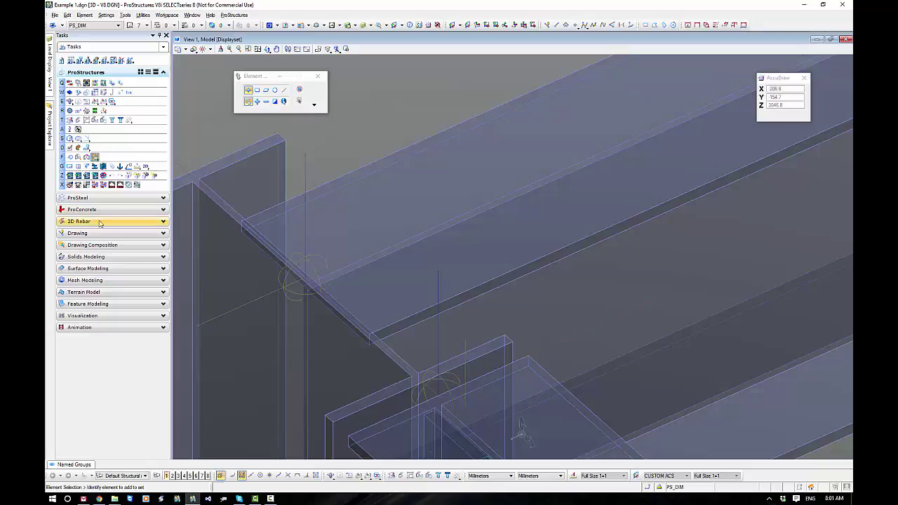
Place a ProSteel shear plate connection between the beam and the supporting column
{"action": "left_click", "coordinate": [97, 199]}
{"action": "left_click", "coordinate": [110, 104]}
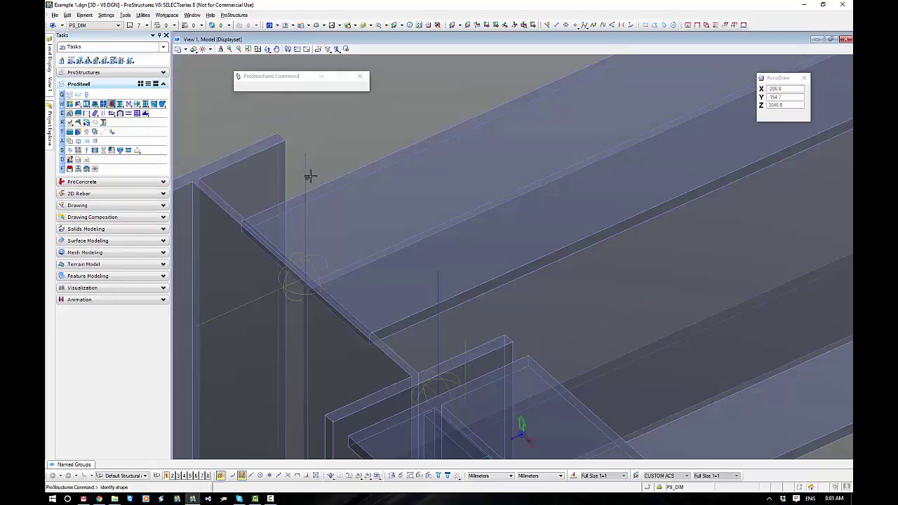
{"action": "left_click", "coordinate": [328, 177]}
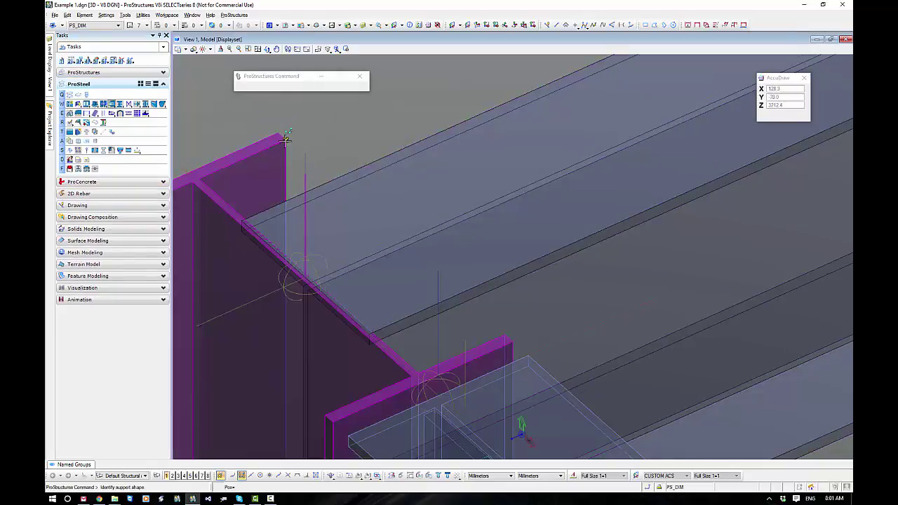
{"action": "left_click", "coordinate": [317, 160]}
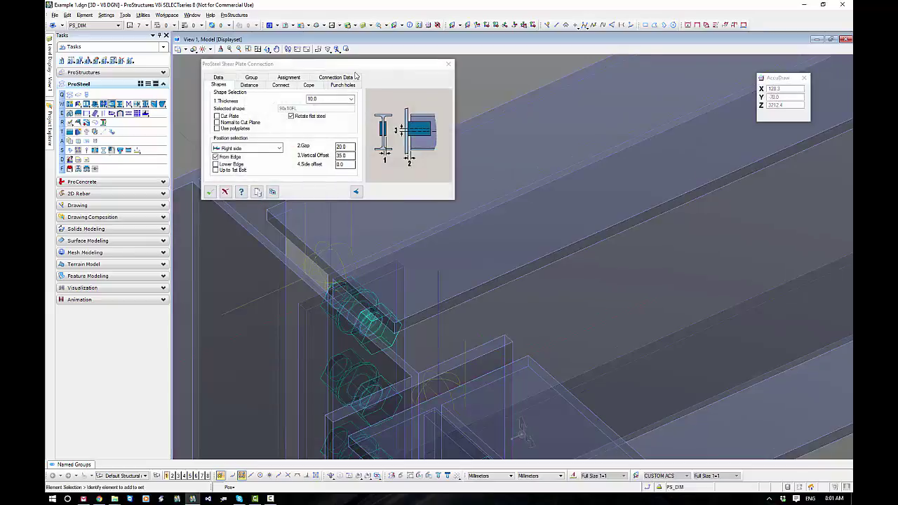
{"action": "scroll", "coordinate": [460, 197], "scroll_direction": "down", "scroll_amount": 4}
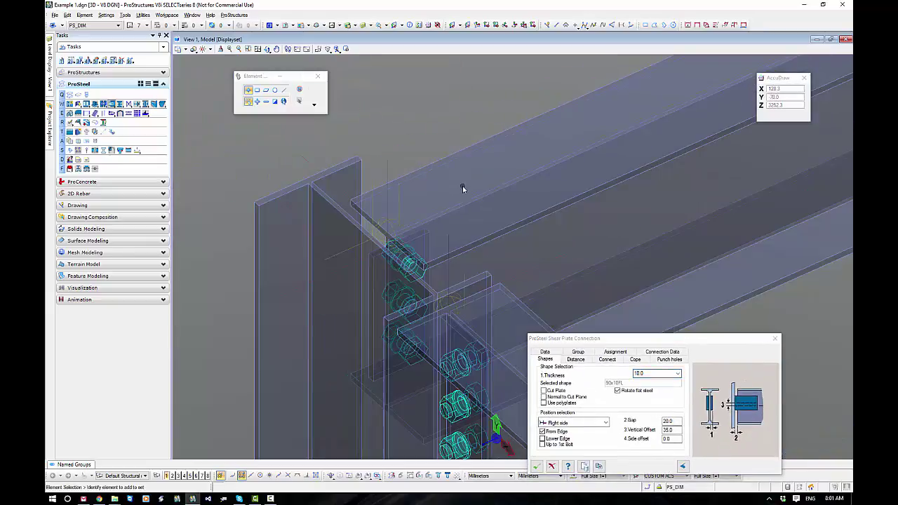
{"action": "middle_click_drag", "start_coordinate": [459, 200], "coordinate": [490, 268], "text": "shift"}
{"action": "right_click", "coordinate": [490, 268]}
Clone the connection by picking the beam and reference axis, and centre the Top view
{"action": "left_click", "coordinate": [359, 476]}
{"action": "left_click", "coordinate": [481, 242]}
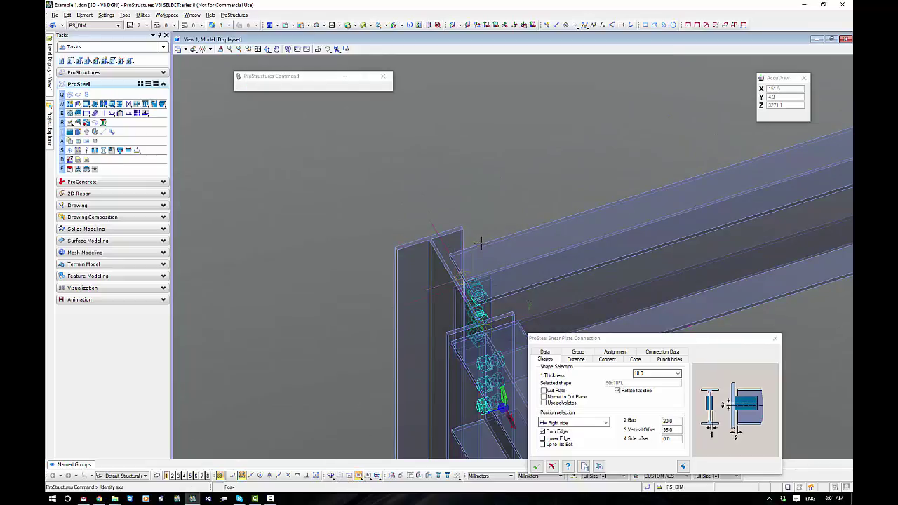
{"action": "left_click", "coordinate": [496, 286]}
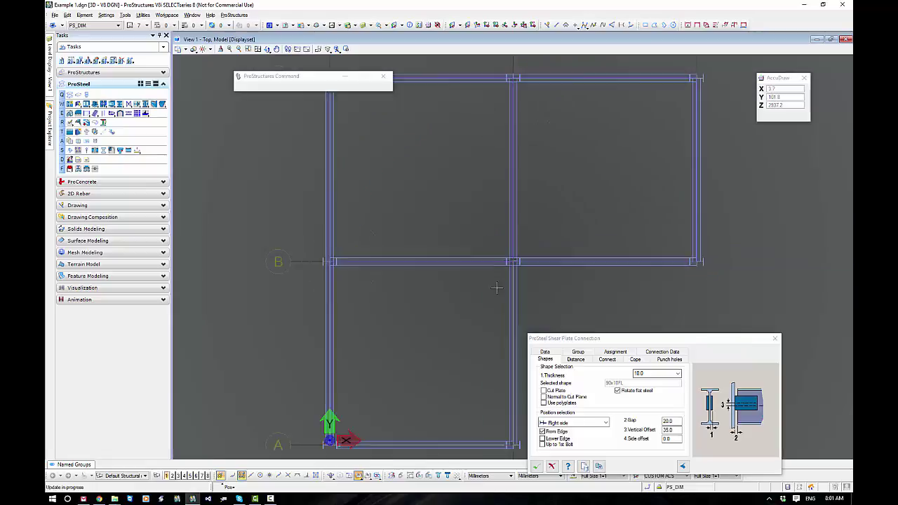
{"action": "scroll", "coordinate": [497, 285], "scroll_direction": "up", "scroll_amount": 3}
{"action": "scroll", "coordinate": [522, 281], "scroll_direction": "up", "scroll_amount": 2}
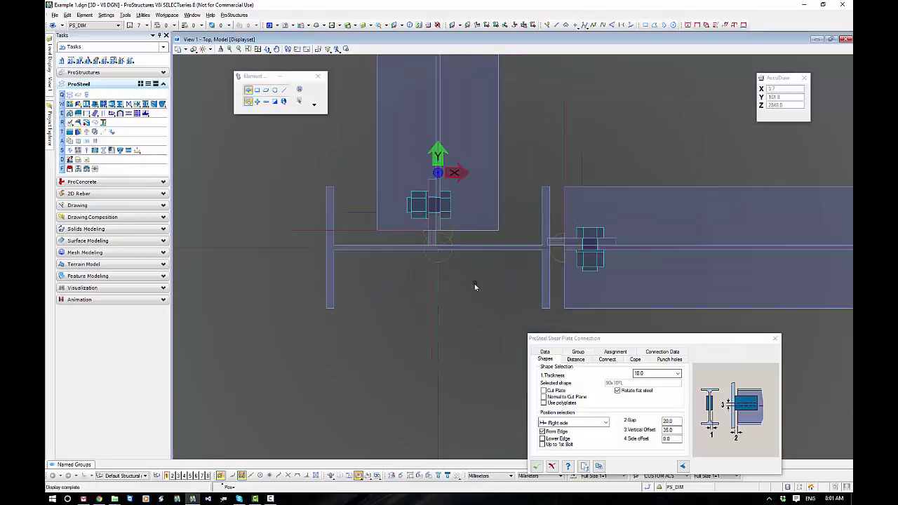
{"action": "middle_click_drag", "start_coordinate": [475, 286], "coordinate": [377, 287]}
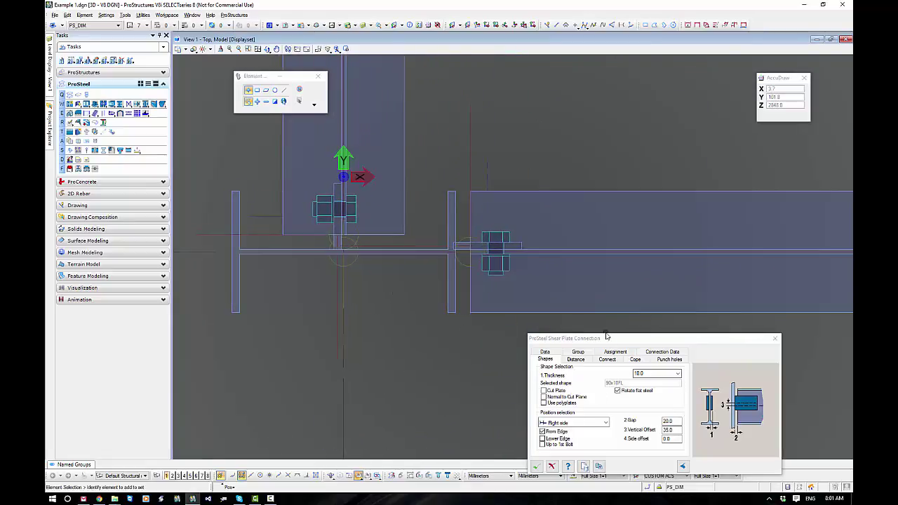
Window the beams with a rectangular block and switch coping off
{"action": "left_click_drag", "start_coordinate": [603, 340], "coordinate": [633, 316]}
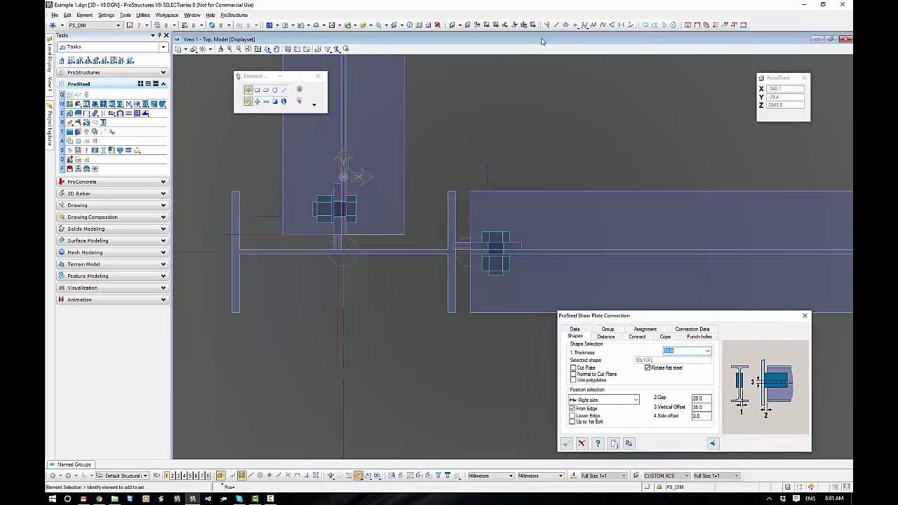
{"action": "left_click", "coordinate": [644, 26]}
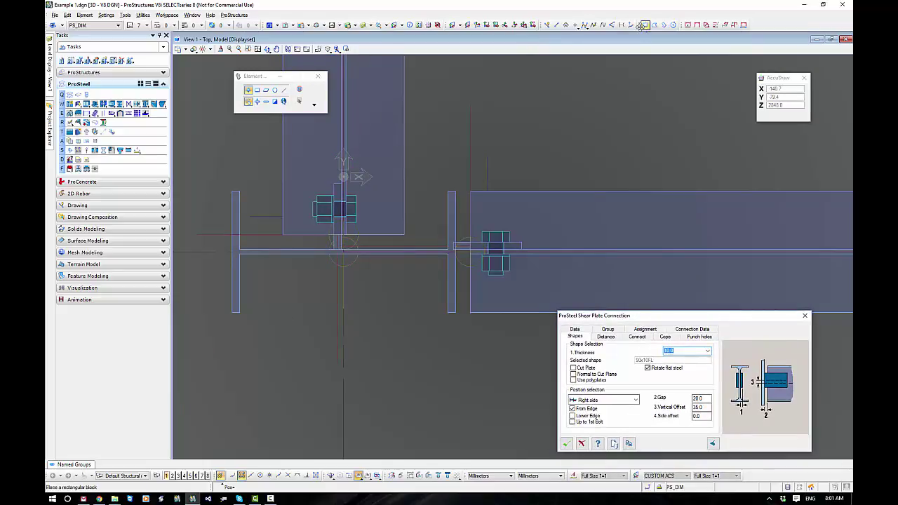
{"action": "left_click", "coordinate": [233, 311]}
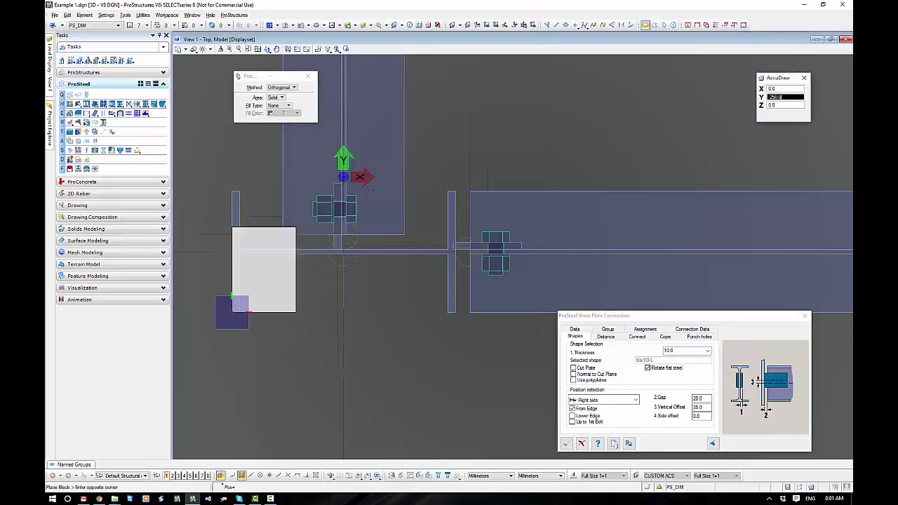
{"action": "left_click", "coordinate": [455, 190]}
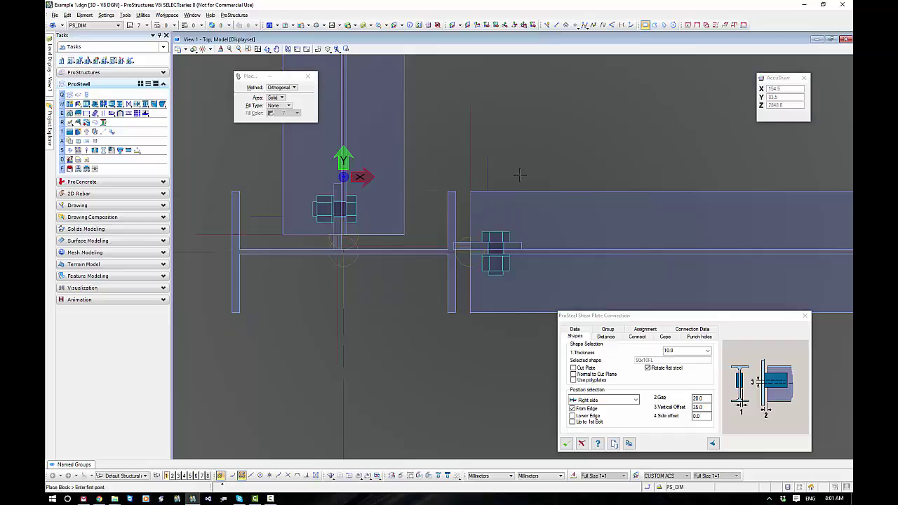
{"action": "key", "text": "Escape"}
{"action": "left_click", "coordinate": [665, 337]}
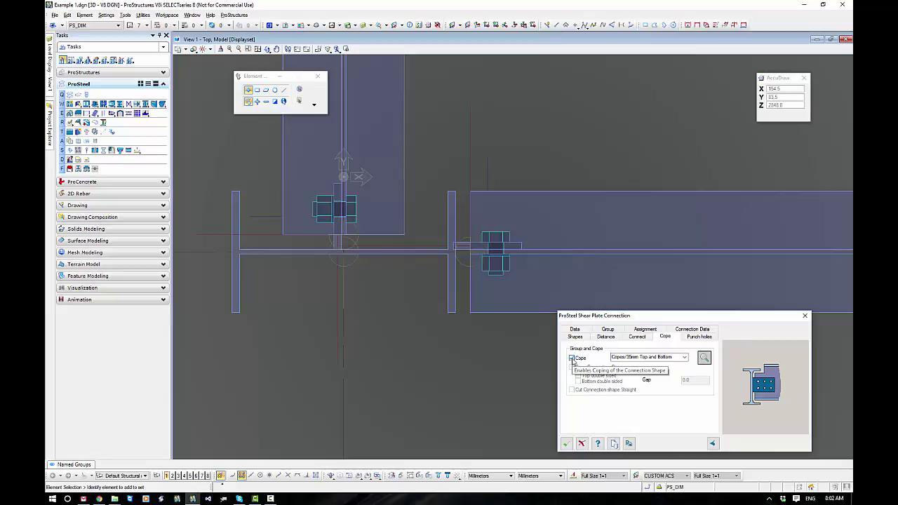
{"action": "left_click", "coordinate": [572, 358]}
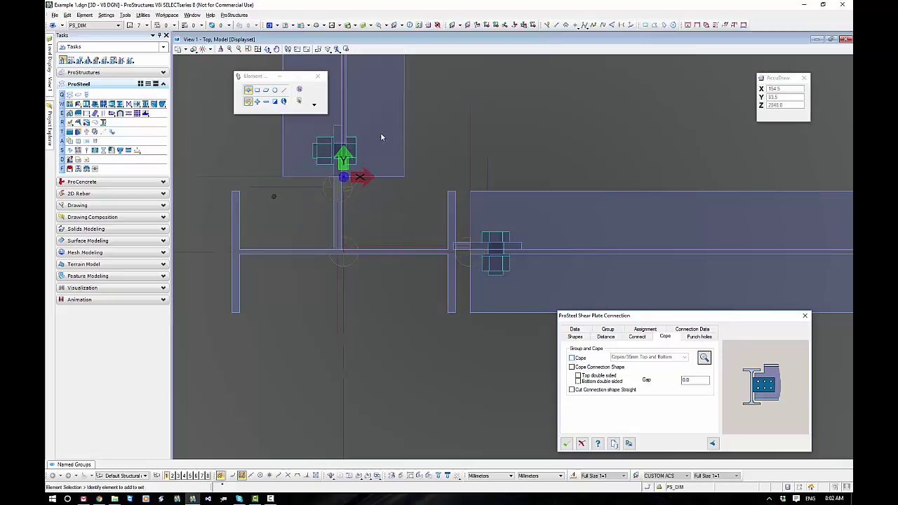
Window the beams again and turn coping back on with the Copes/35mm Top and Bottom template
{"action": "left_click", "coordinate": [646, 27]}
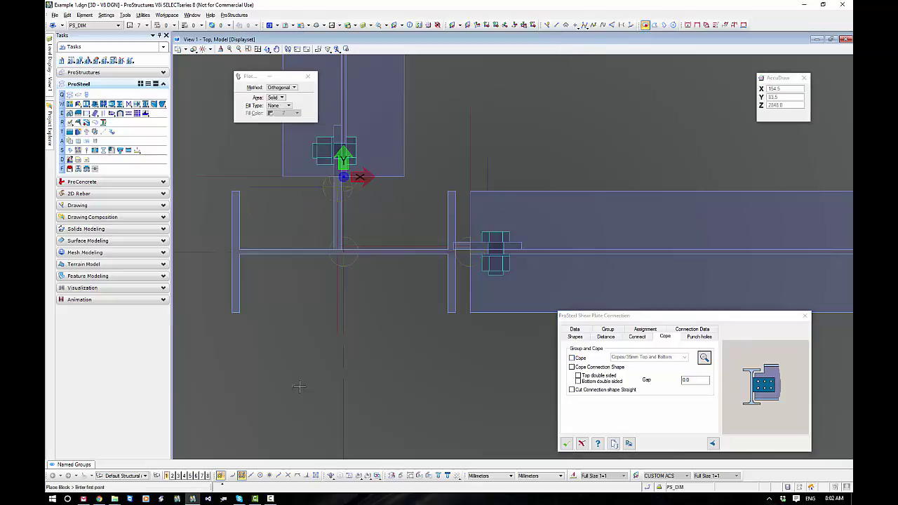
{"action": "left_click", "coordinate": [232, 311]}
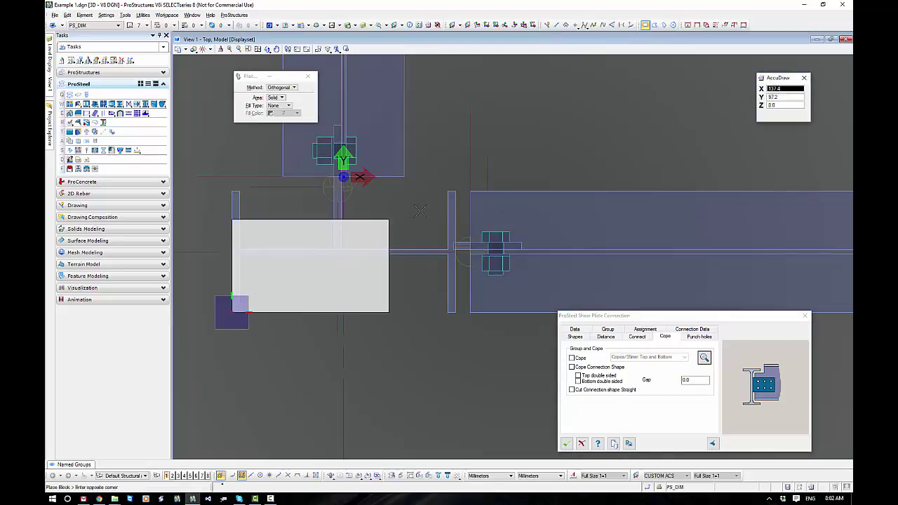
{"action": "left_click", "coordinate": [454, 191]}
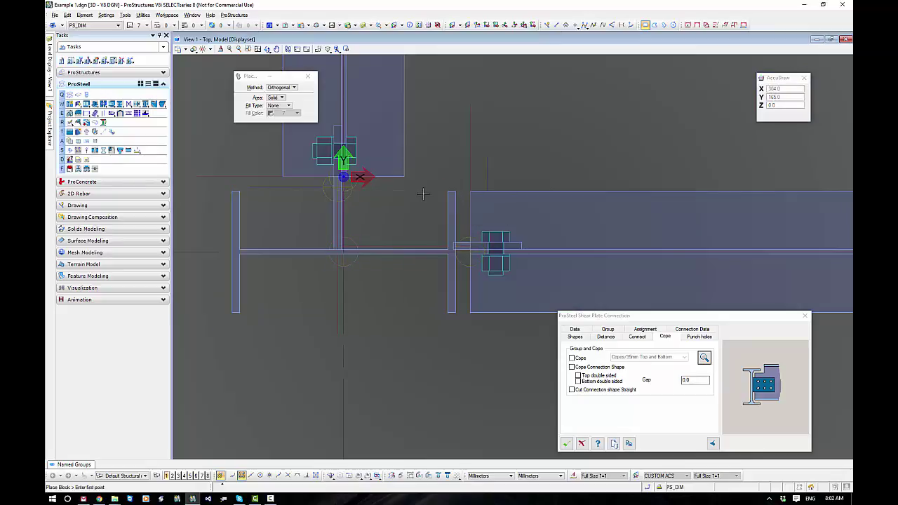
{"action": "key", "text": "Escape"}
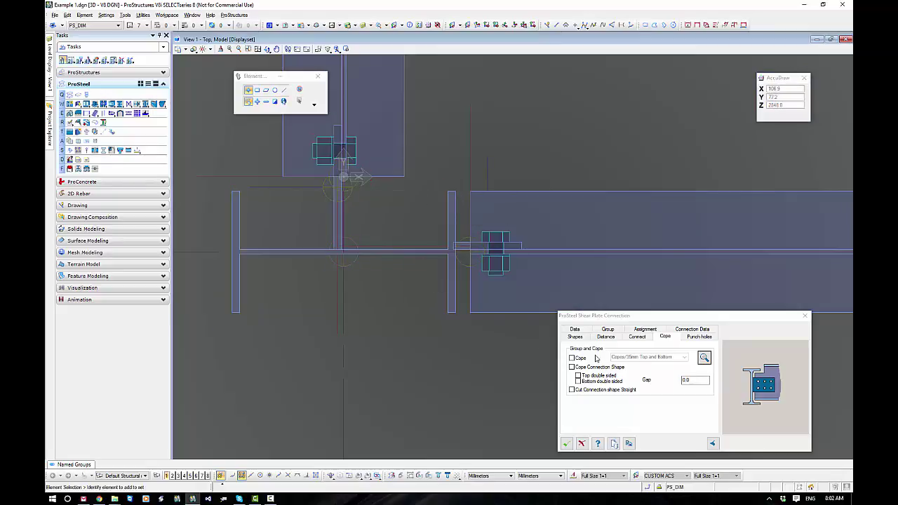
{"action": "left_click", "coordinate": [572, 359]}
{"action": "left_click", "coordinate": [572, 359]}
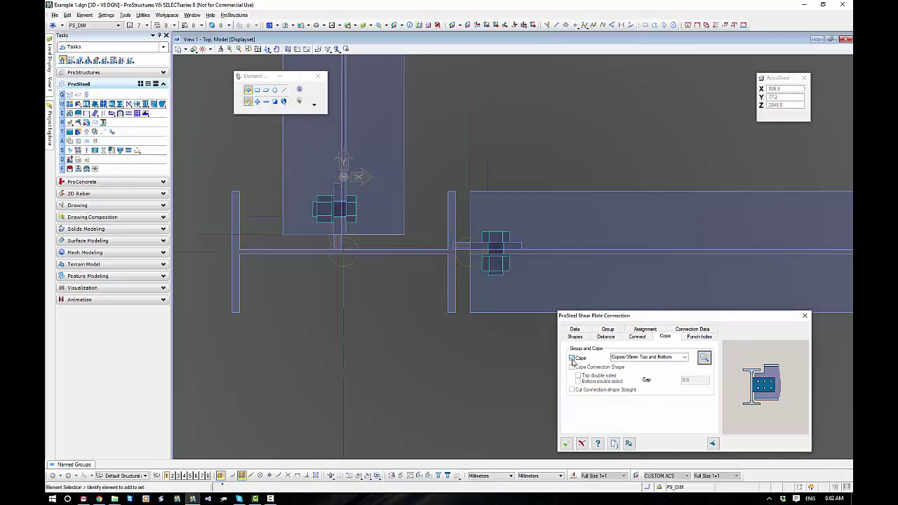
Apply the coped connection, then view the frame isometrically, close on the beam-column joint
{"action": "left_click", "coordinate": [567, 444]}
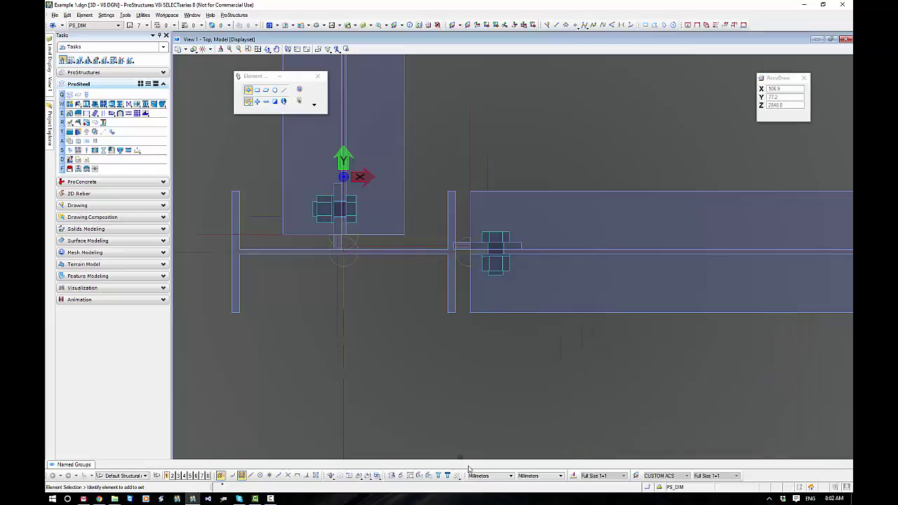
{"action": "left_click", "coordinate": [331, 475]}
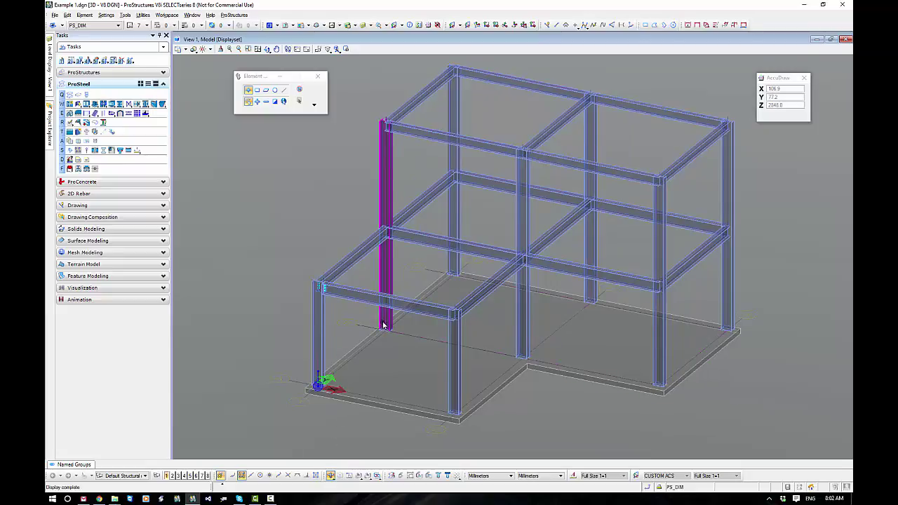
{"action": "scroll", "coordinate": [325, 300], "scroll_direction": "up", "scroll_amount": 3}
{"action": "scroll", "coordinate": [324, 300], "scroll_direction": "up", "scroll_amount": 3}
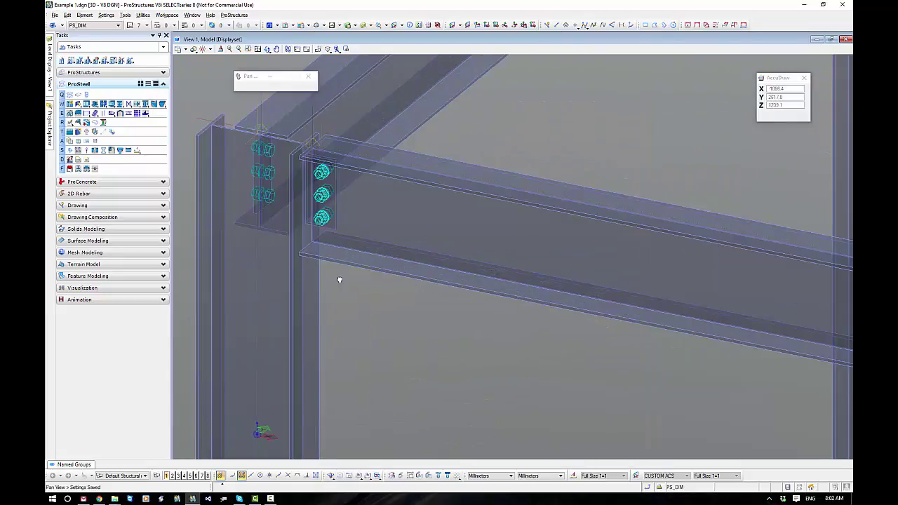
{"action": "middle_click_drag", "start_coordinate": [344, 280], "coordinate": [297, 260]}
{"action": "left_click", "coordinate": [297, 260]}
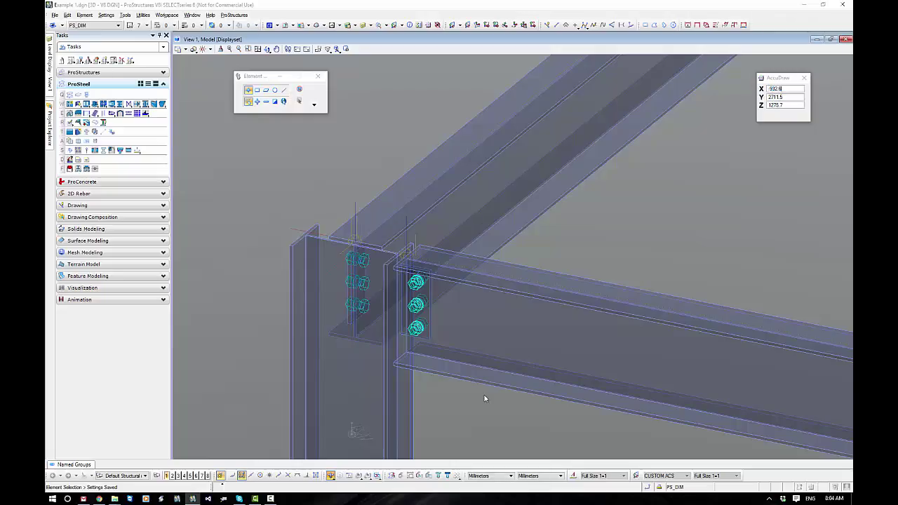
Run PS Delete connection on the bolted end plate and bring up the deletion confirmation
{"action": "scroll", "coordinate": [432, 349], "scroll_direction": "up", "scroll_amount": 5}
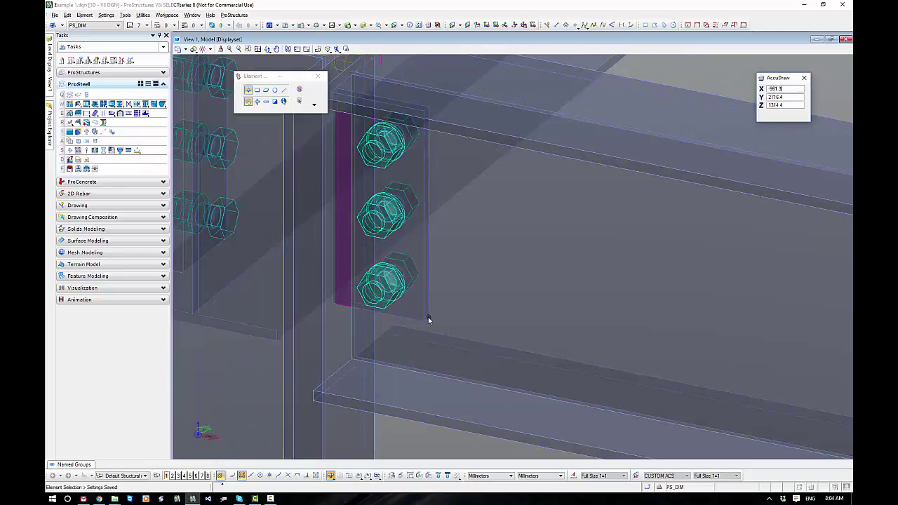
{"action": "left_click", "coordinate": [424, 321]}
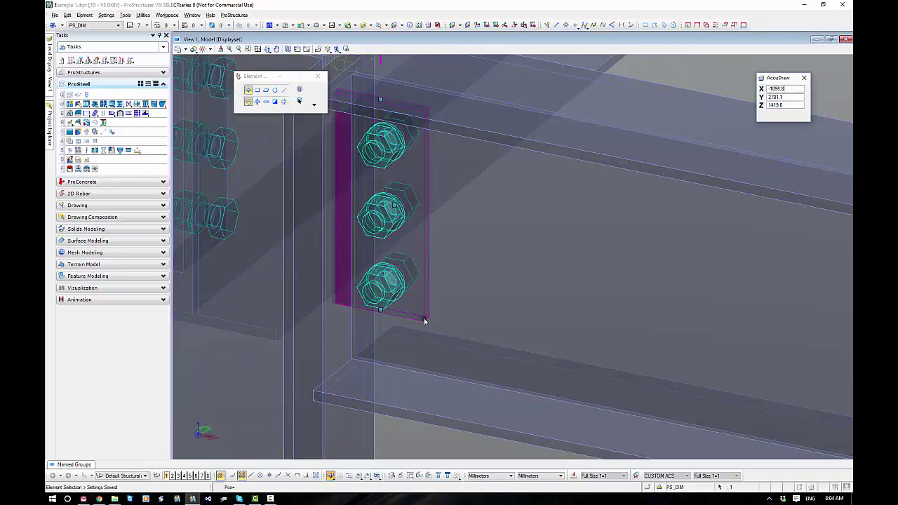
{"action": "right_click", "coordinate": [424, 321]}
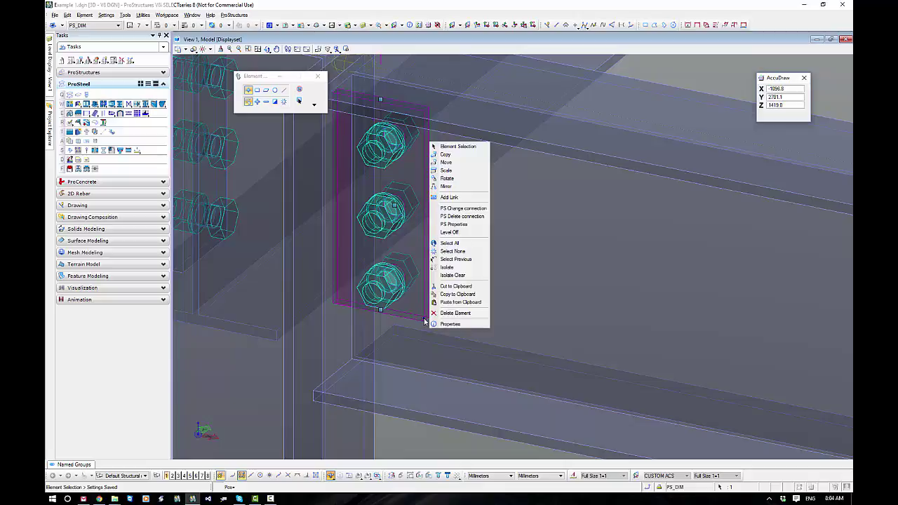
{"action": "left_click", "coordinate": [471, 217]}
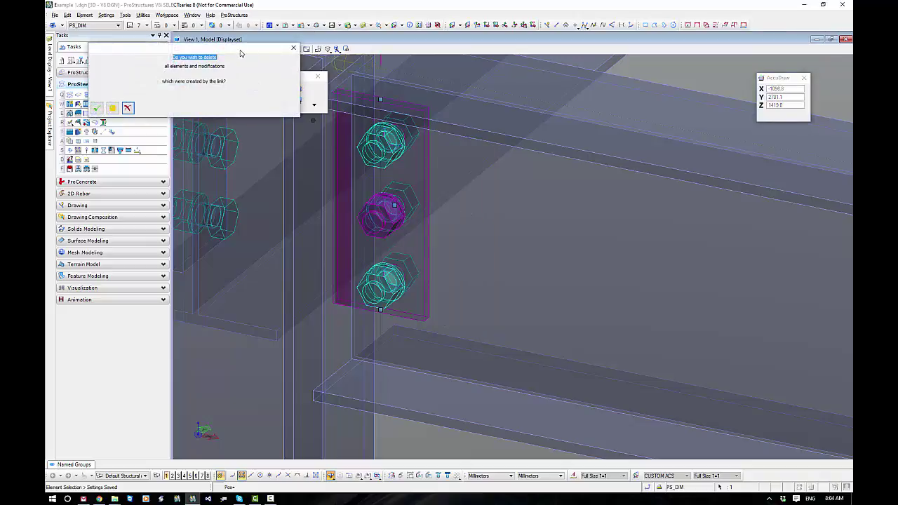
{"action": "left_click_drag", "start_coordinate": [241, 49], "coordinate": [601, 218]}
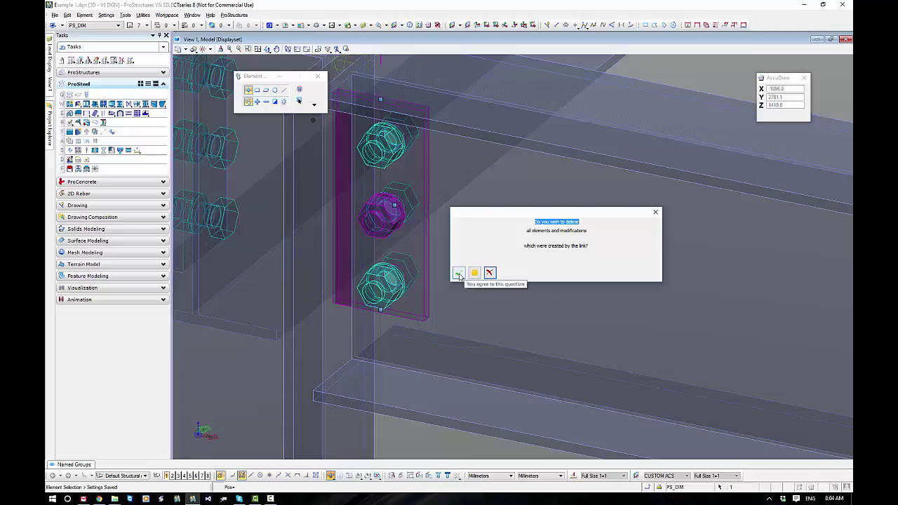
Confirm deleting the shear plate and bolts, then list actions for the remaining column connection
{"action": "left_click", "coordinate": [459, 275]}
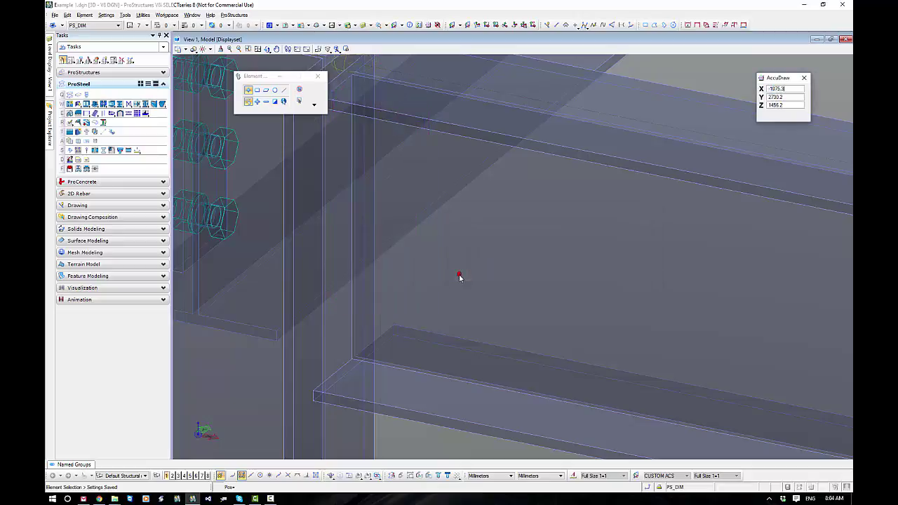
{"action": "scroll", "coordinate": [461, 315], "scroll_direction": "down", "scroll_amount": 3}
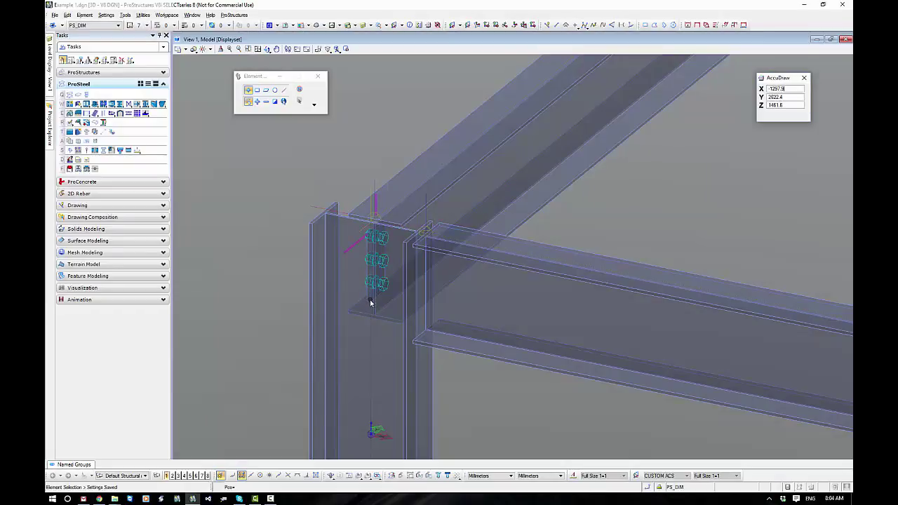
{"action": "left_click", "coordinate": [370, 301]}
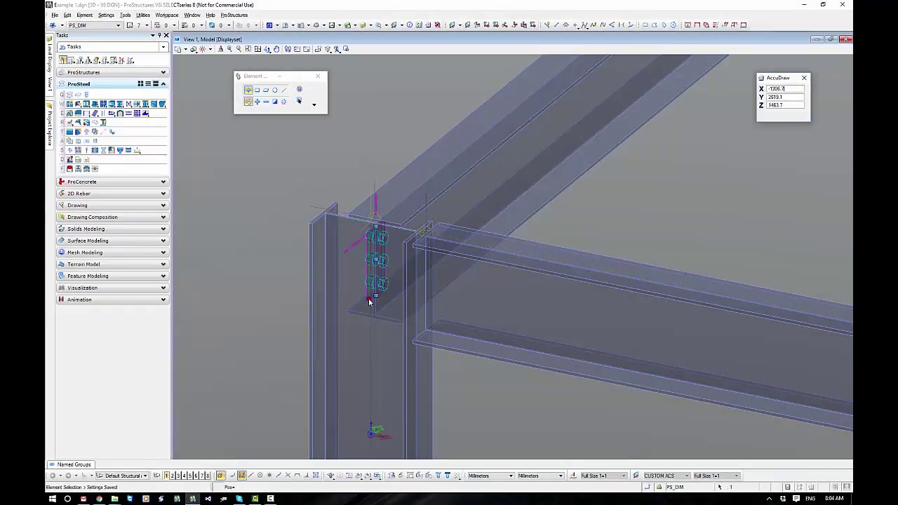
{"action": "right_click", "coordinate": [369, 302]}
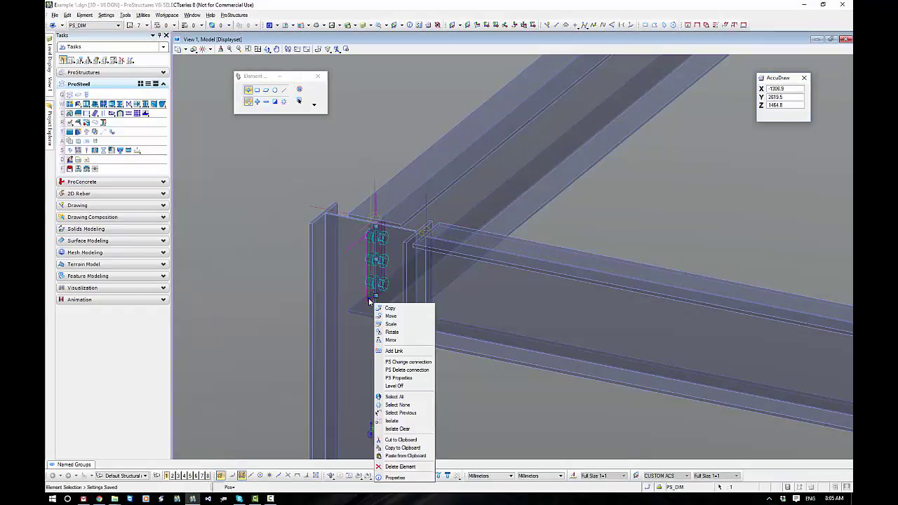
Open the remaining connection's settings on the Shapes page and move the dialog aside
{"action": "left_click", "coordinate": [414, 362]}
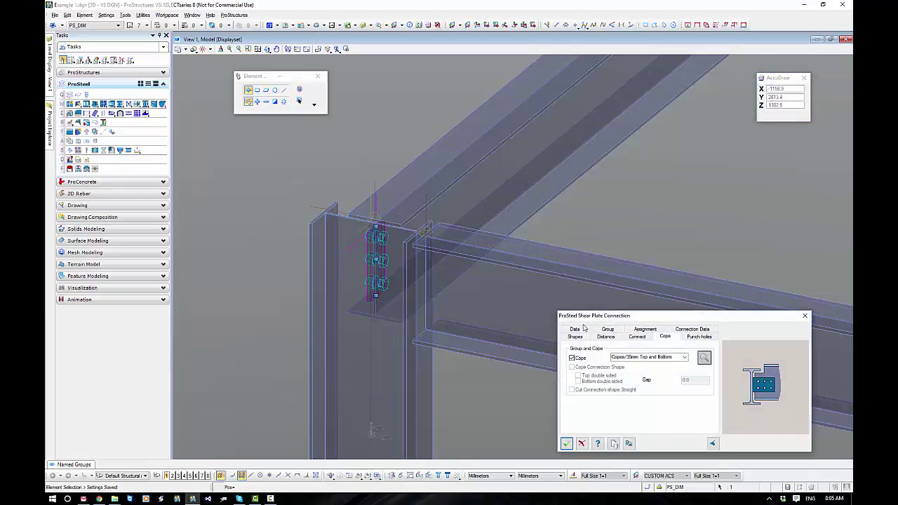
{"action": "left_click", "coordinate": [574, 342]}
{"action": "left_click_drag", "start_coordinate": [664, 317], "coordinate": [642, 194]}
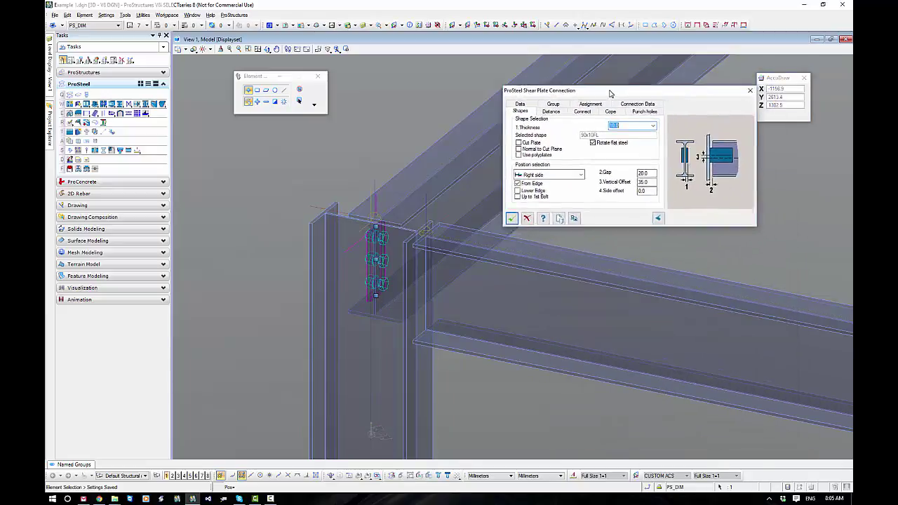
{"action": "left_click_drag", "start_coordinate": [607, 94], "coordinate": [193, 52]}
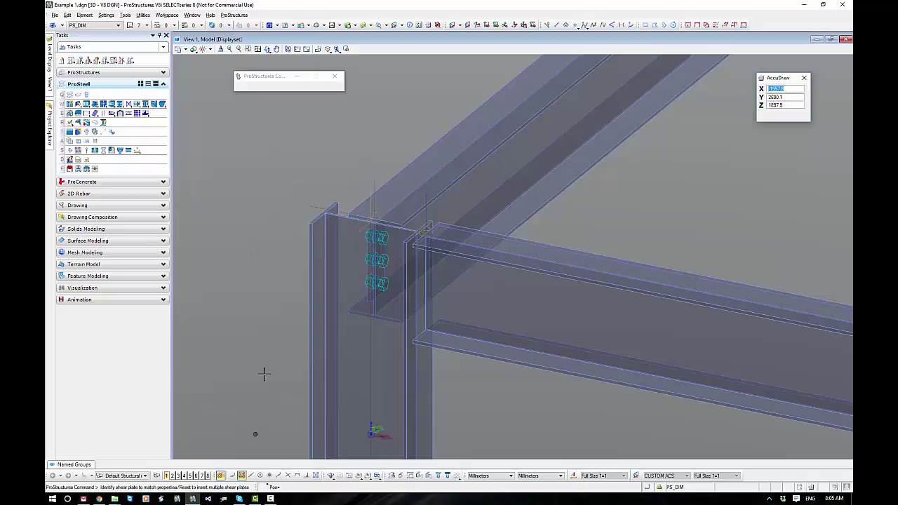
Clone the connection onto the front beam and the upper, left and back columns
{"action": "left_click", "coordinate": [272, 182]}
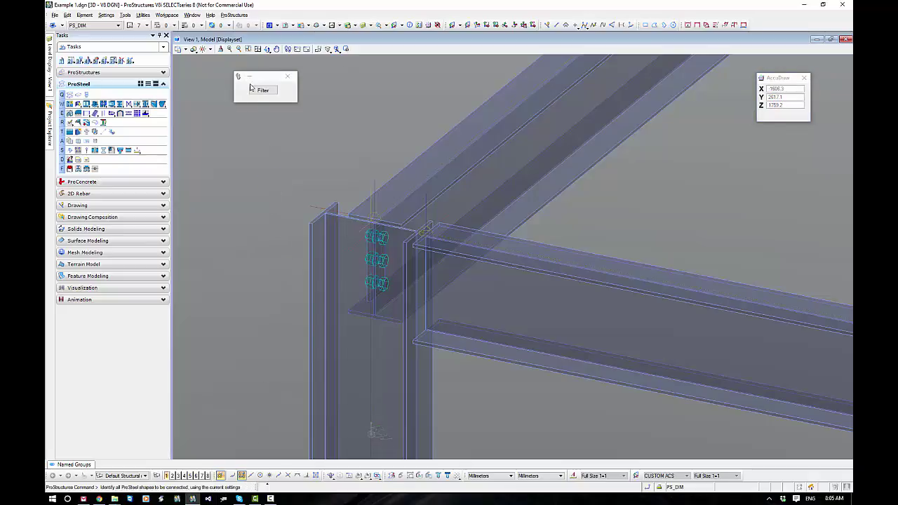
{"action": "scroll", "coordinate": [293, 171], "scroll_direction": "down", "scroll_amount": 5}
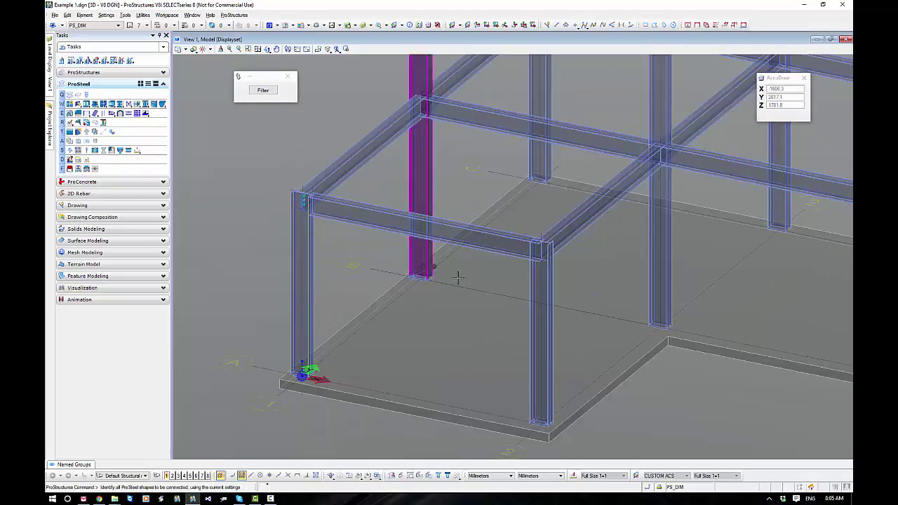
{"action": "left_click", "coordinate": [566, 242]}
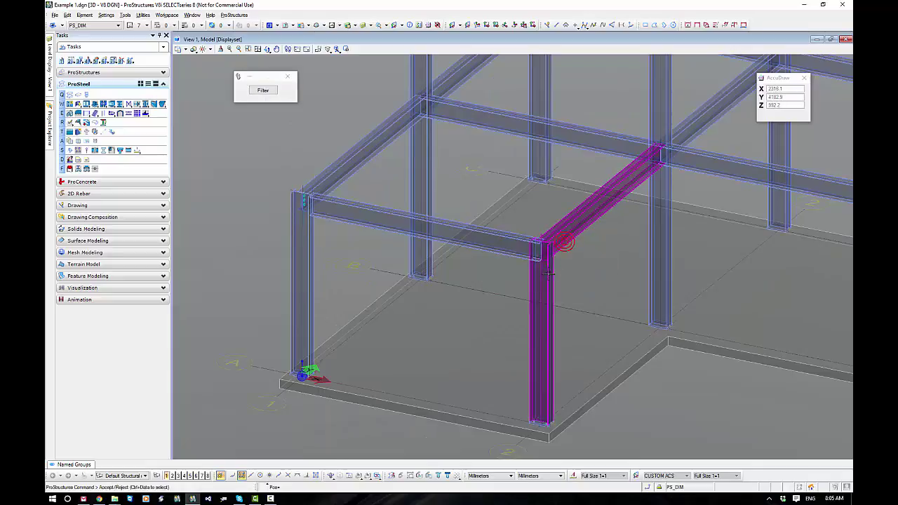
{"action": "middle_click_drag", "start_coordinate": [605, 253], "coordinate": [541, 351]}
{"action": "left_click", "coordinate": [484, 177]}
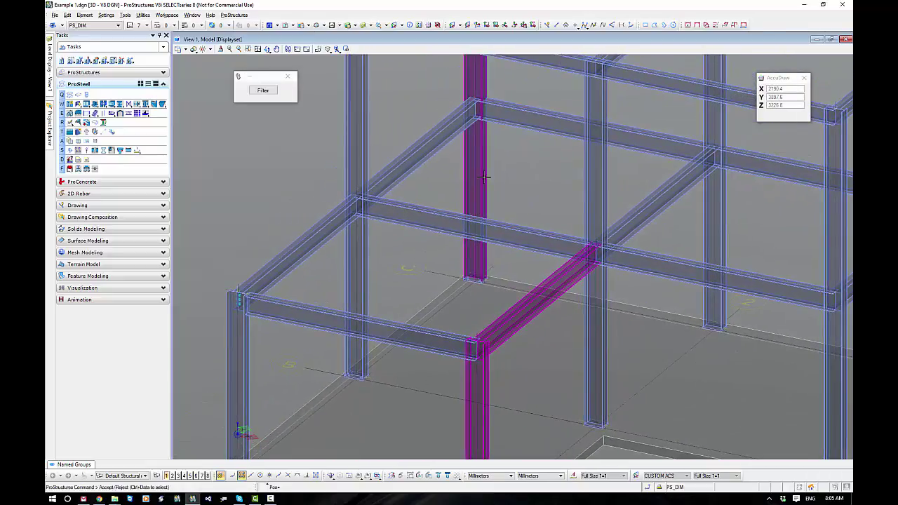
{"action": "left_click", "coordinate": [436, 149]}
{"action": "left_click", "coordinate": [363, 157]}
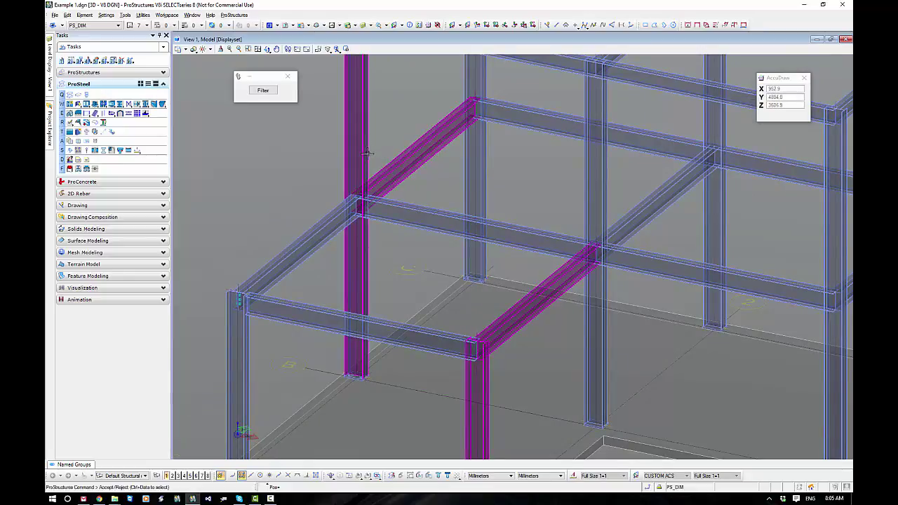
{"action": "left_click", "coordinate": [472, 101]}
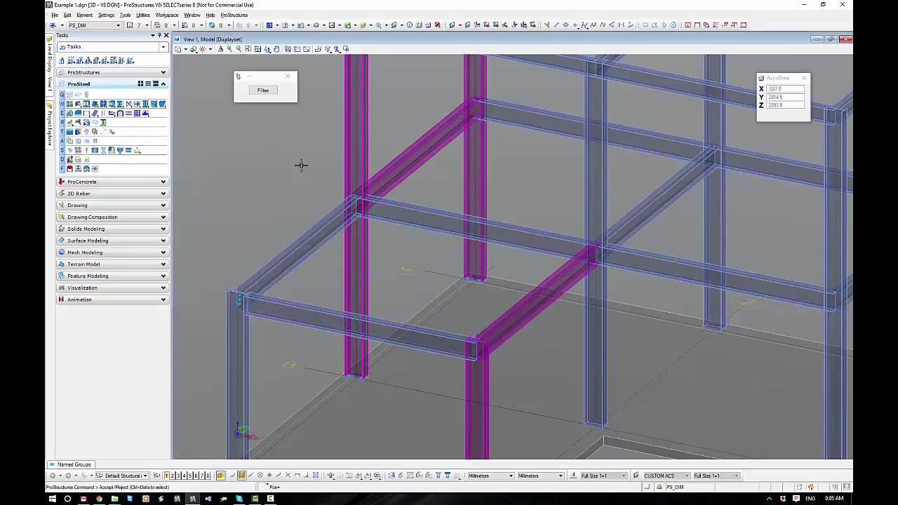
Add the right-hand upper beam and right-front and far-right back columns, then finish cloning
{"action": "scroll", "coordinate": [301, 164], "scroll_direction": "down", "scroll_amount": 2}
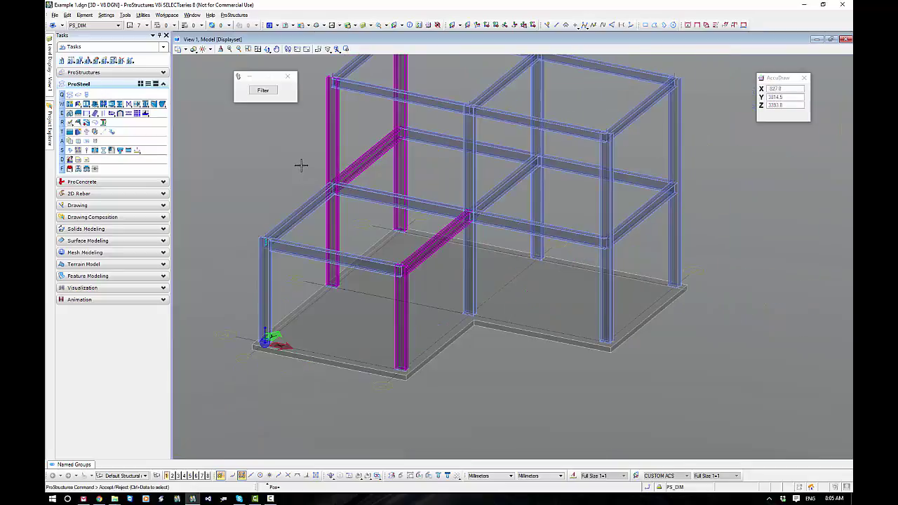
{"action": "left_click", "coordinate": [627, 230]}
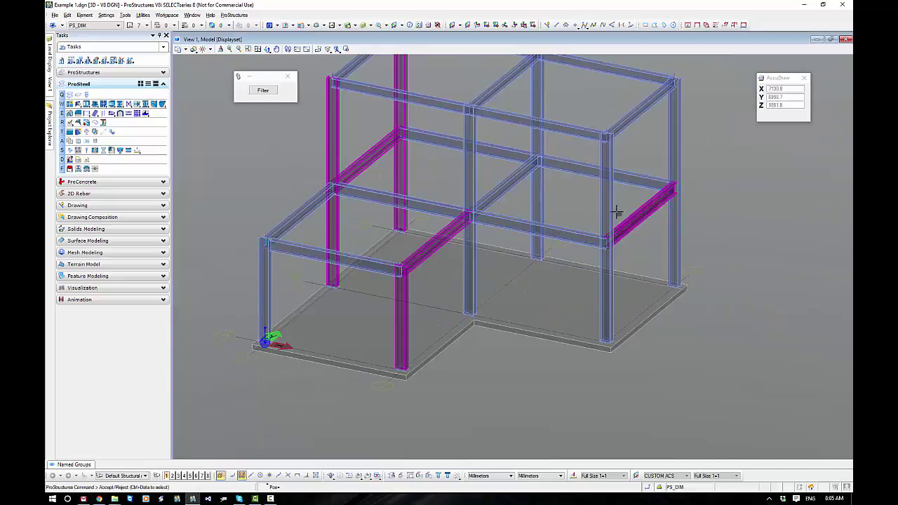
{"action": "left_click", "coordinate": [609, 207]}
{"action": "left_click", "coordinate": [675, 171]}
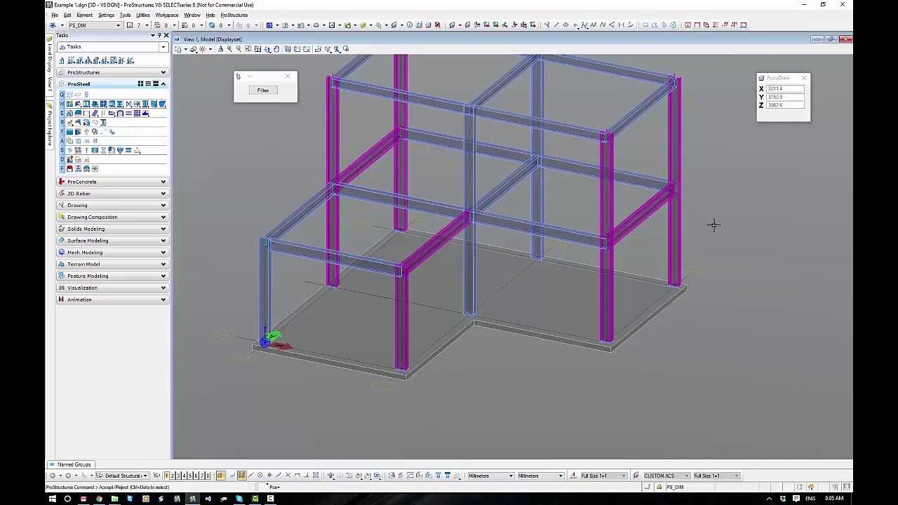
{"action": "left_click", "coordinate": [707, 228]}
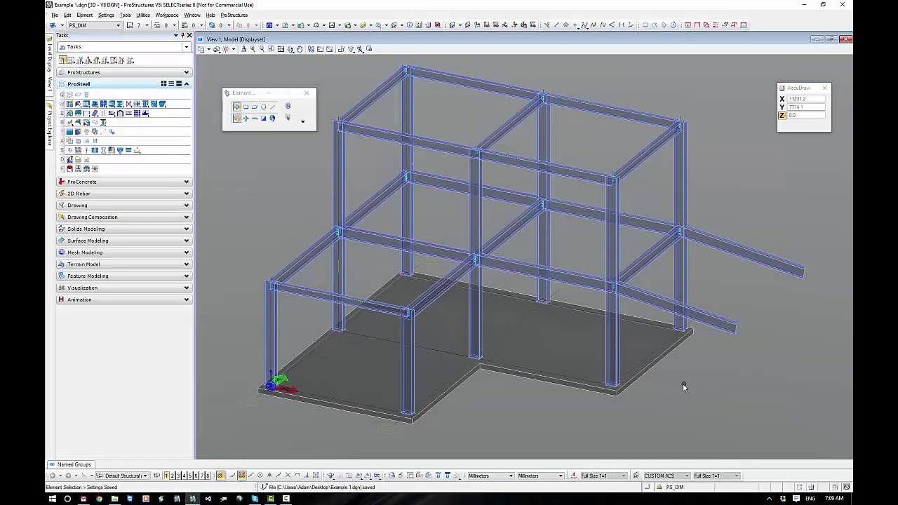
Zoom out over the whole frame, then zoom and pan in on the upper rafter-to-column joint
{"action": "scroll", "coordinate": [732, 353], "scroll_direction": "down", "scroll_amount": 3}
{"action": "middle_click_drag", "start_coordinate": [733, 351], "coordinate": [631, 337]}
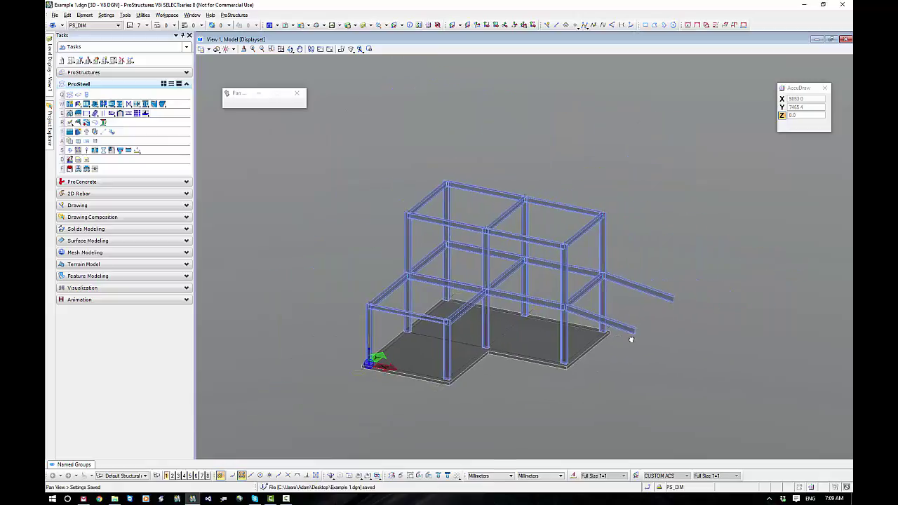
{"action": "scroll", "coordinate": [615, 298], "scroll_direction": "up", "scroll_amount": 3}
{"action": "scroll", "coordinate": [614, 297], "scroll_direction": "up", "scroll_amount": 3}
{"action": "middle_click_drag", "start_coordinate": [647, 291], "coordinate": [579, 292]}
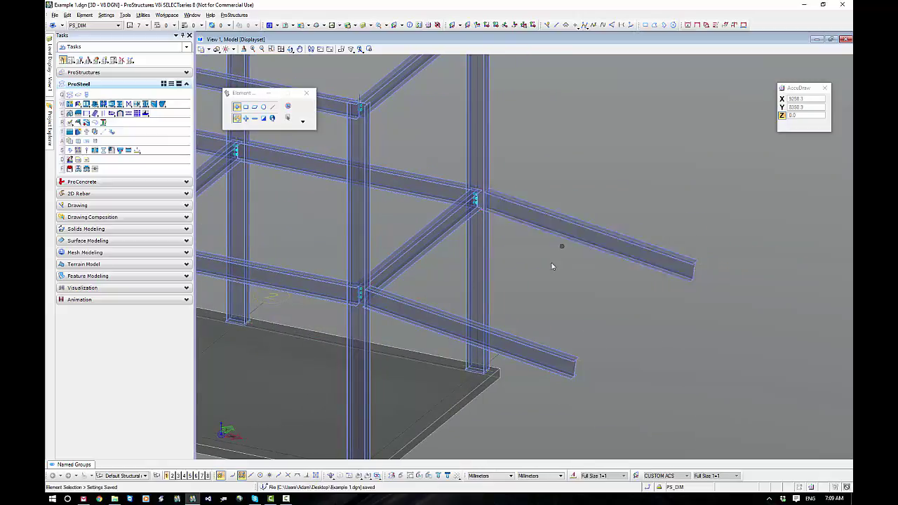
{"action": "scroll", "coordinate": [518, 238], "scroll_direction": "up", "scroll_amount": 2}
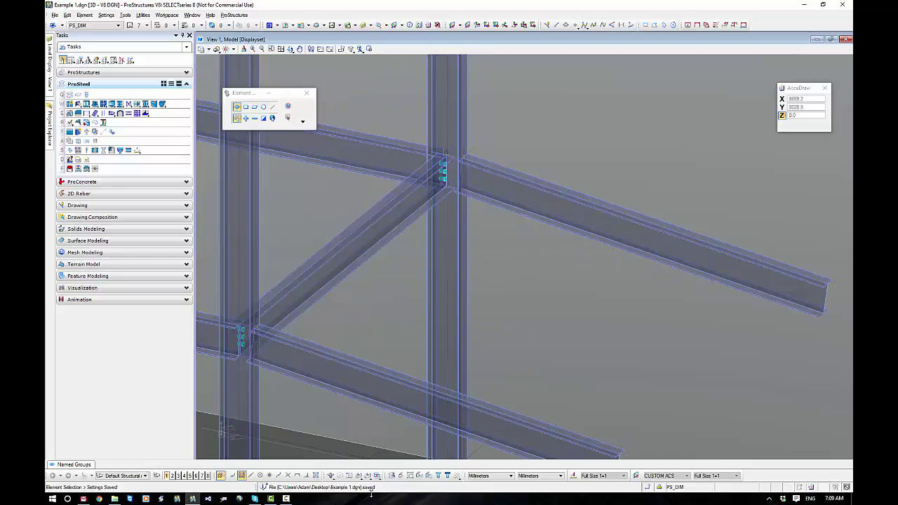
Align the view square-on to the sloping rafter with Object View and centre the rafter-column joint
{"action": "left_click", "coordinate": [358, 476]}
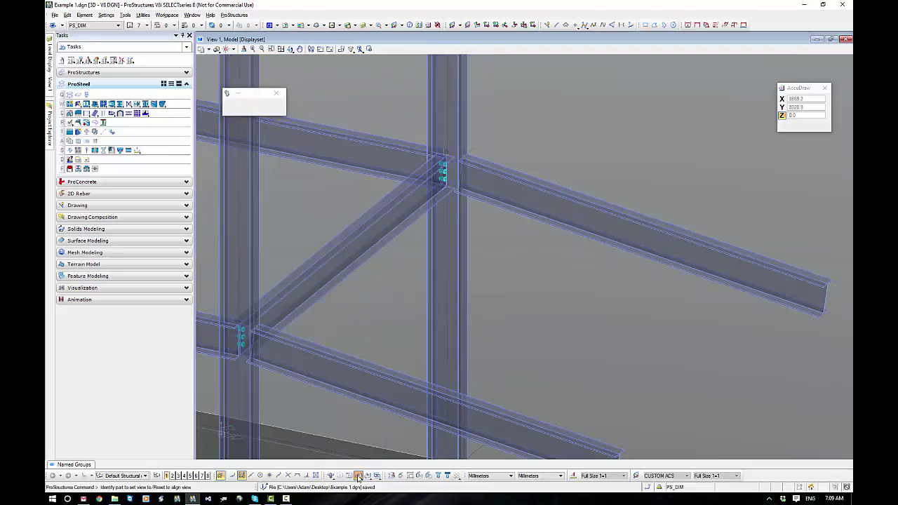
{"action": "left_click", "coordinate": [525, 215]}
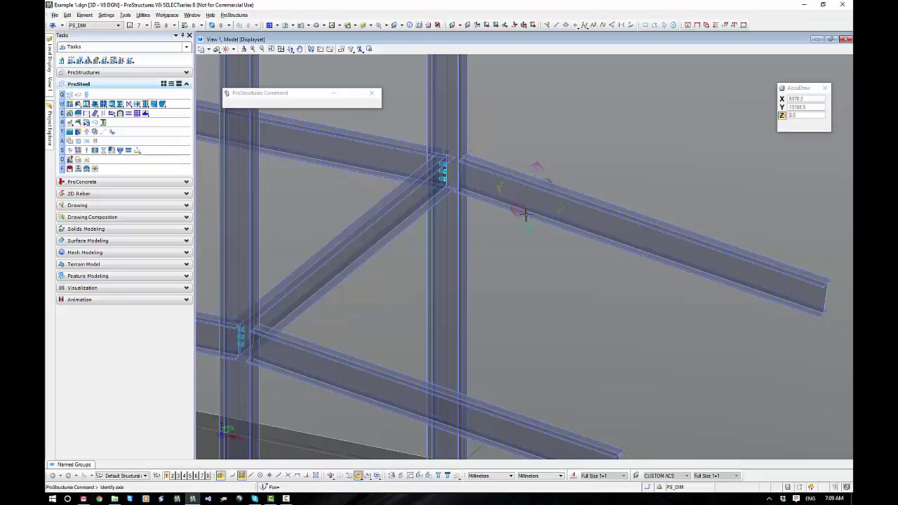
{"action": "left_click", "coordinate": [523, 221]}
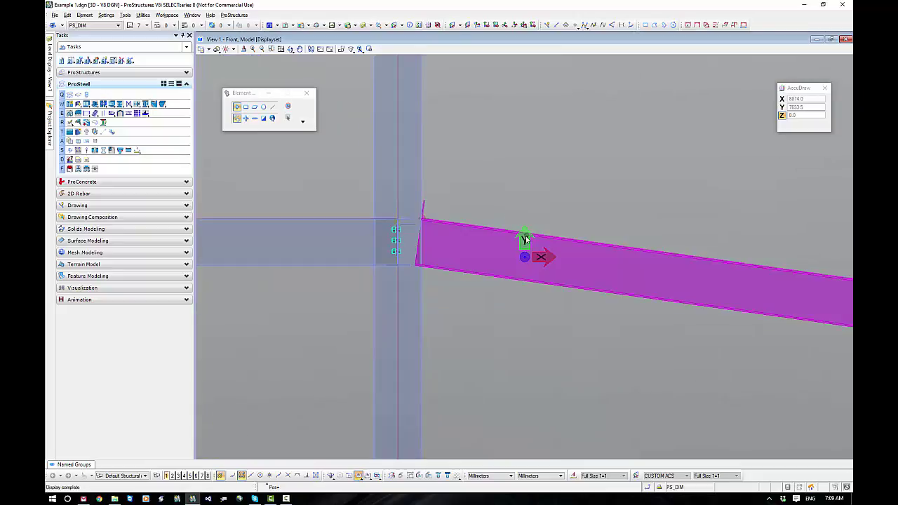
{"action": "middle_click_drag", "start_coordinate": [454, 278], "coordinate": [426, 250]}
{"action": "scroll", "coordinate": [442, 263], "scroll_direction": "up", "scroll_amount": 2}
{"action": "middle_click_drag", "start_coordinate": [453, 281], "coordinate": [474, 298]}
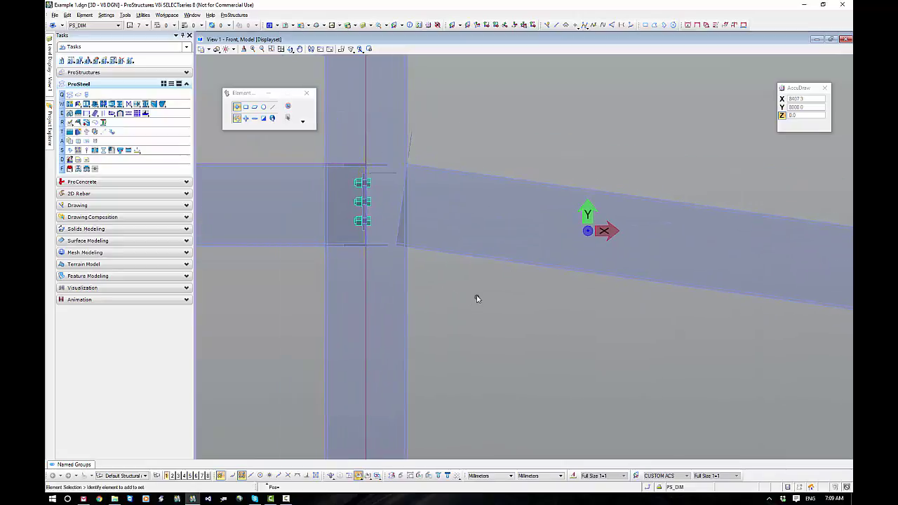
Add a three-bolt shear plate connection from the sloping rafter to the column
{"action": "left_click", "coordinate": [113, 104]}
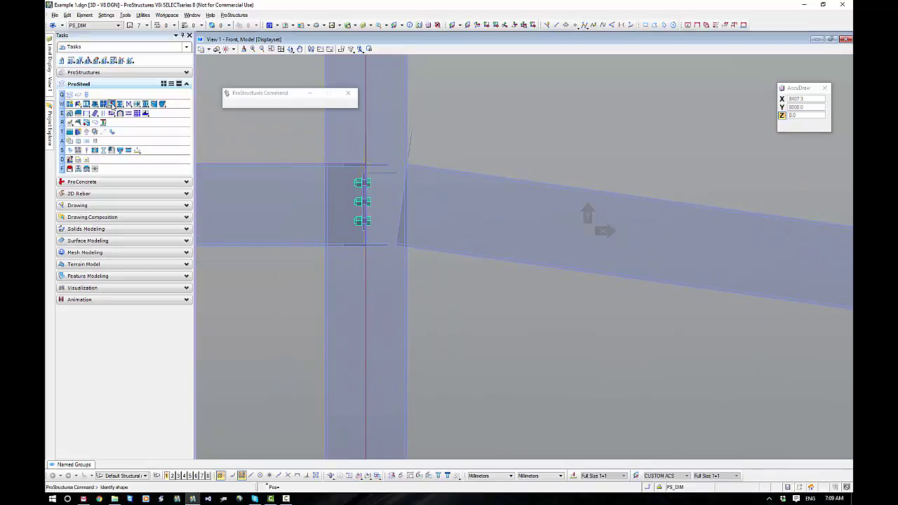
{"action": "left_click", "coordinate": [472, 174]}
{"action": "left_click", "coordinate": [405, 287]}
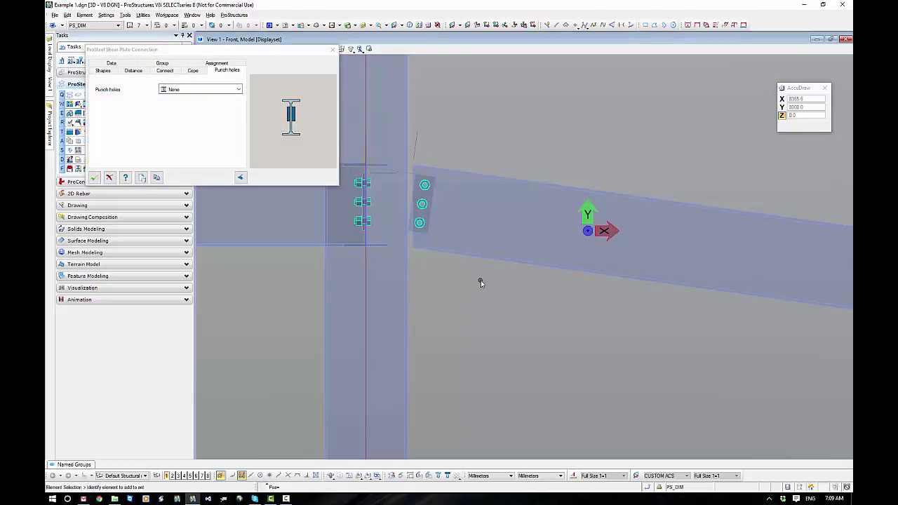
{"action": "scroll", "coordinate": [402, 183], "scroll_direction": "up", "scroll_amount": 3}
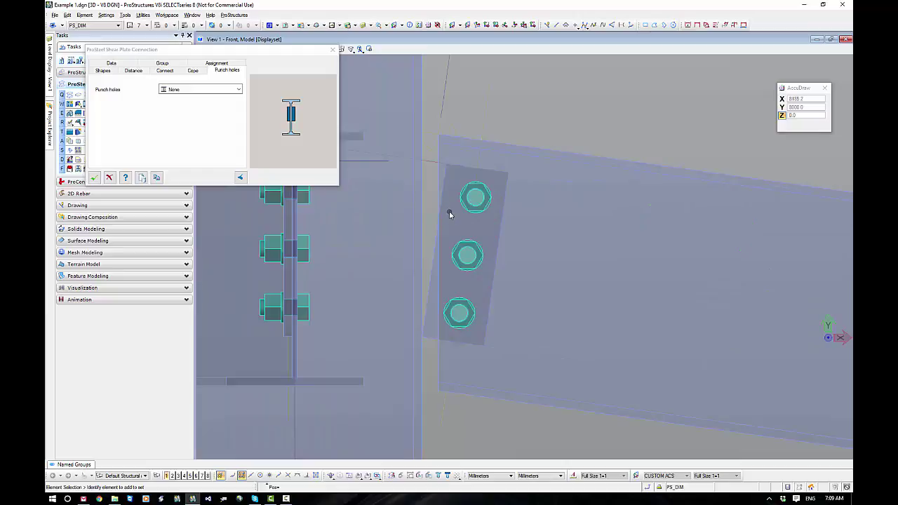
Show the Shear Plate Connection's Shapes tab and move the dialog clear of the joint
{"action": "left_click", "coordinate": [106, 73]}
{"action": "left_click", "coordinate": [103, 70]}
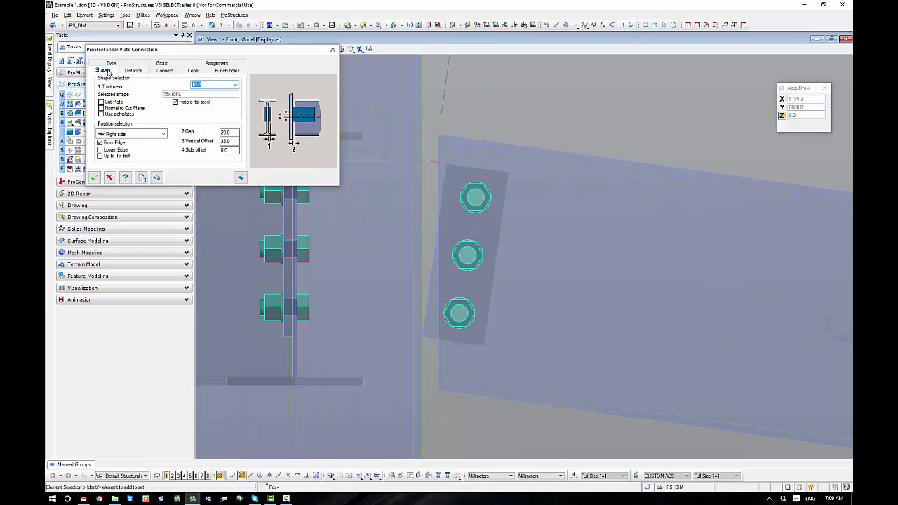
{"action": "left_click_drag", "start_coordinate": [176, 52], "coordinate": [234, 106]}
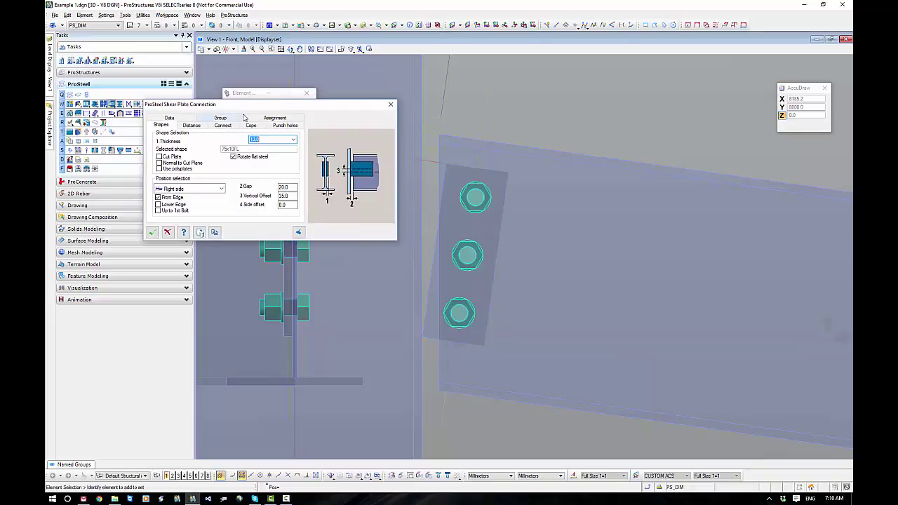
Try Cut Plate and Normal to Cut Plane, leaving only Cut Plate on for a 210x10PL plate
{"action": "left_click", "coordinate": [159, 156]}
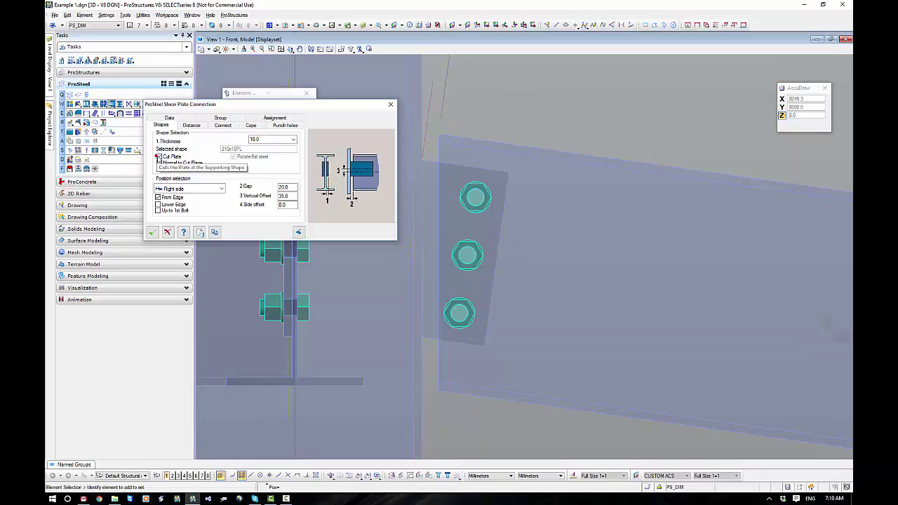
{"action": "left_click", "coordinate": [159, 156]}
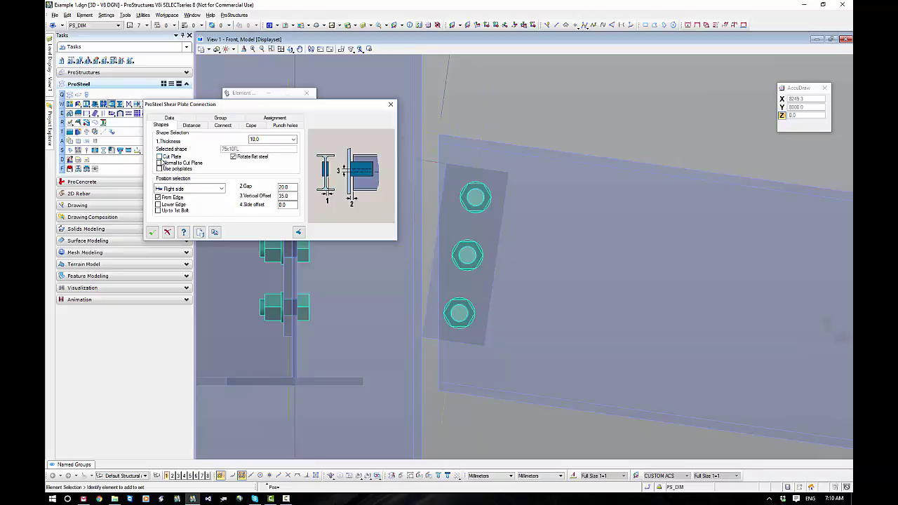
{"action": "left_click", "coordinate": [159, 162]}
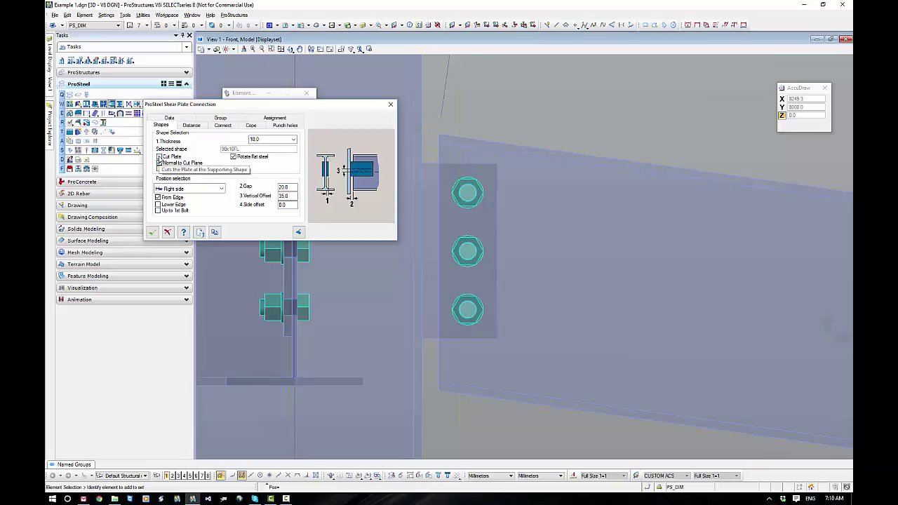
{"action": "left_click", "coordinate": [160, 161]}
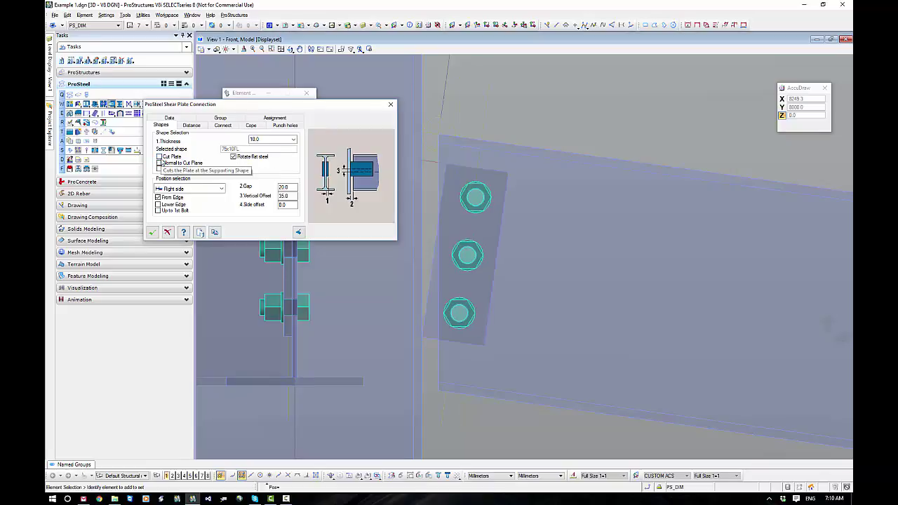
{"action": "left_click", "coordinate": [159, 160]}
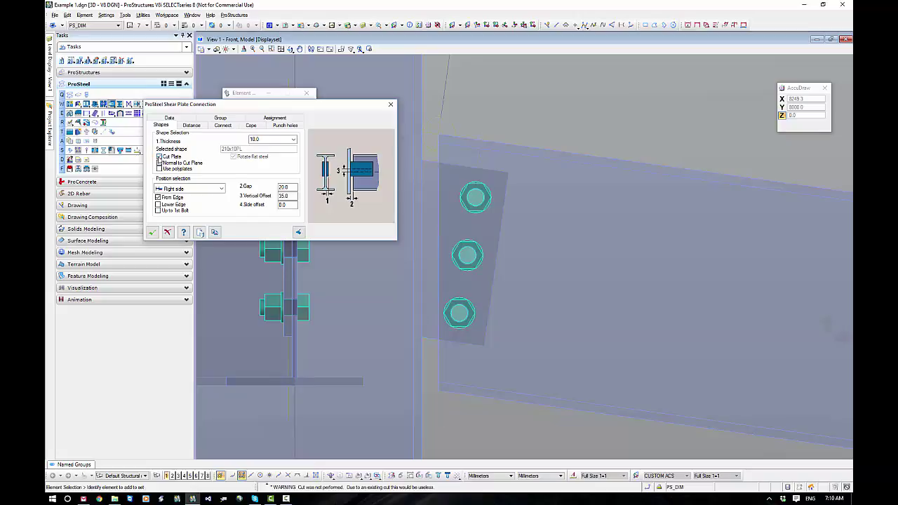